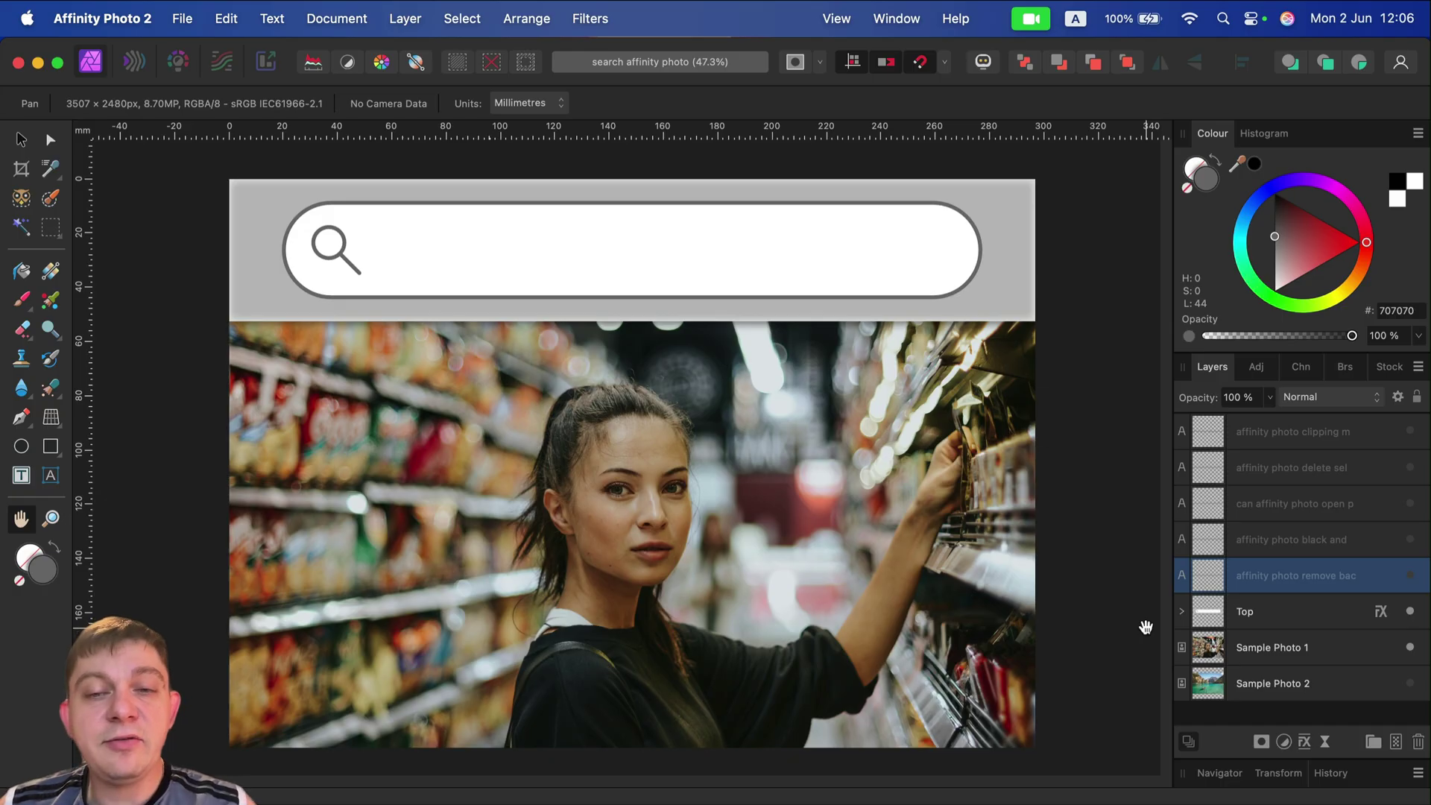
Step: Show the 'affinity photo remove background' search text and select the Sample Photo 1 layer
click(1411, 577)
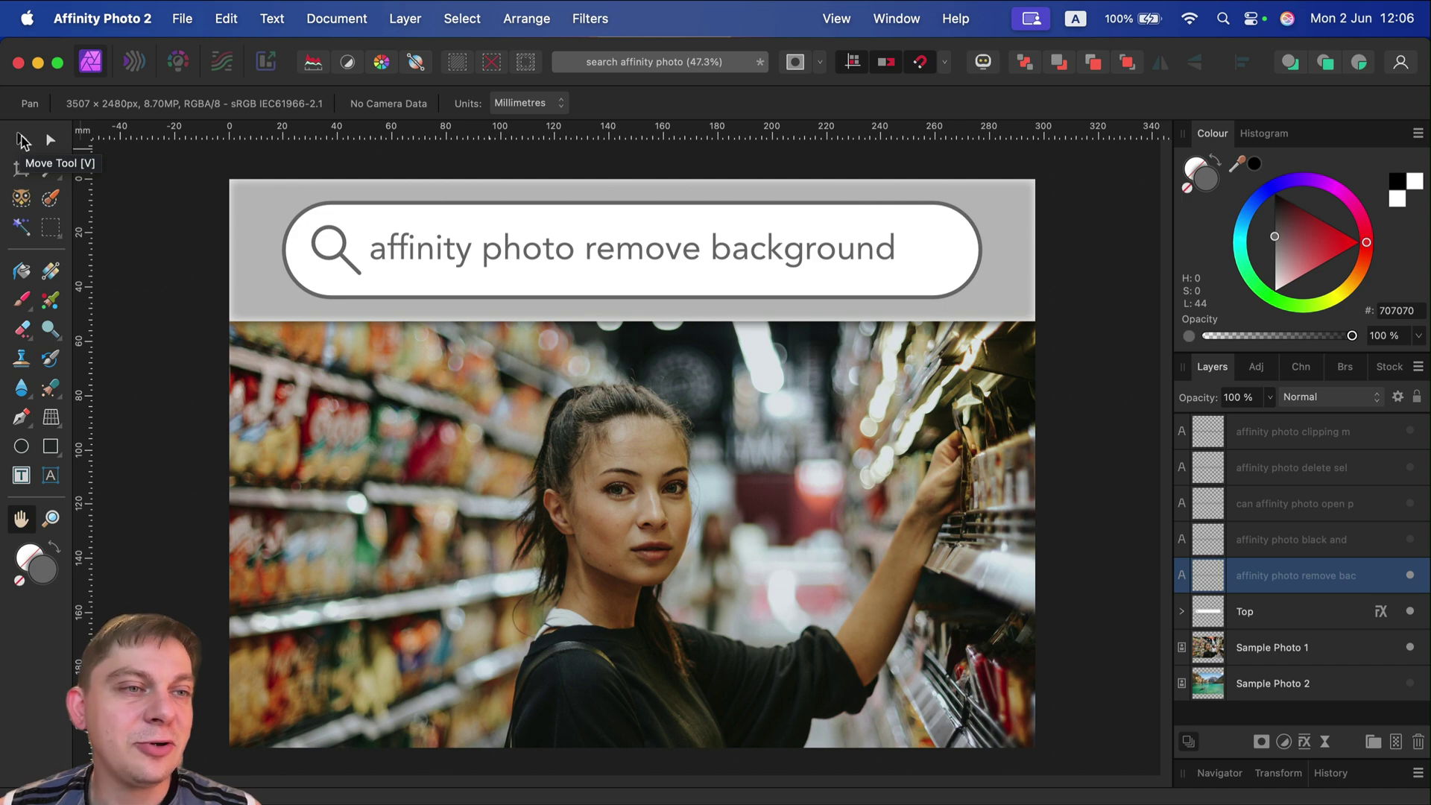
click(21, 141)
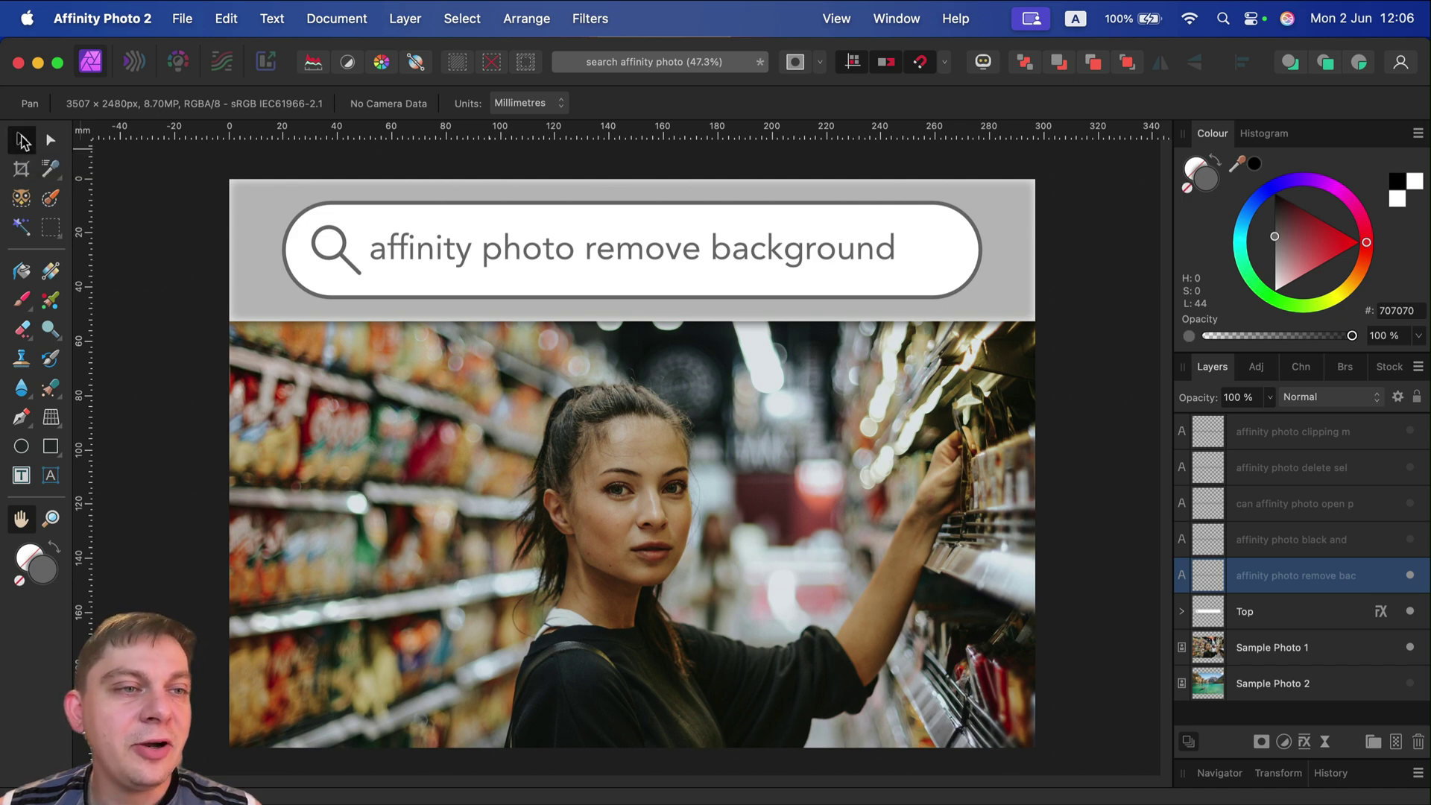
click(166, 213)
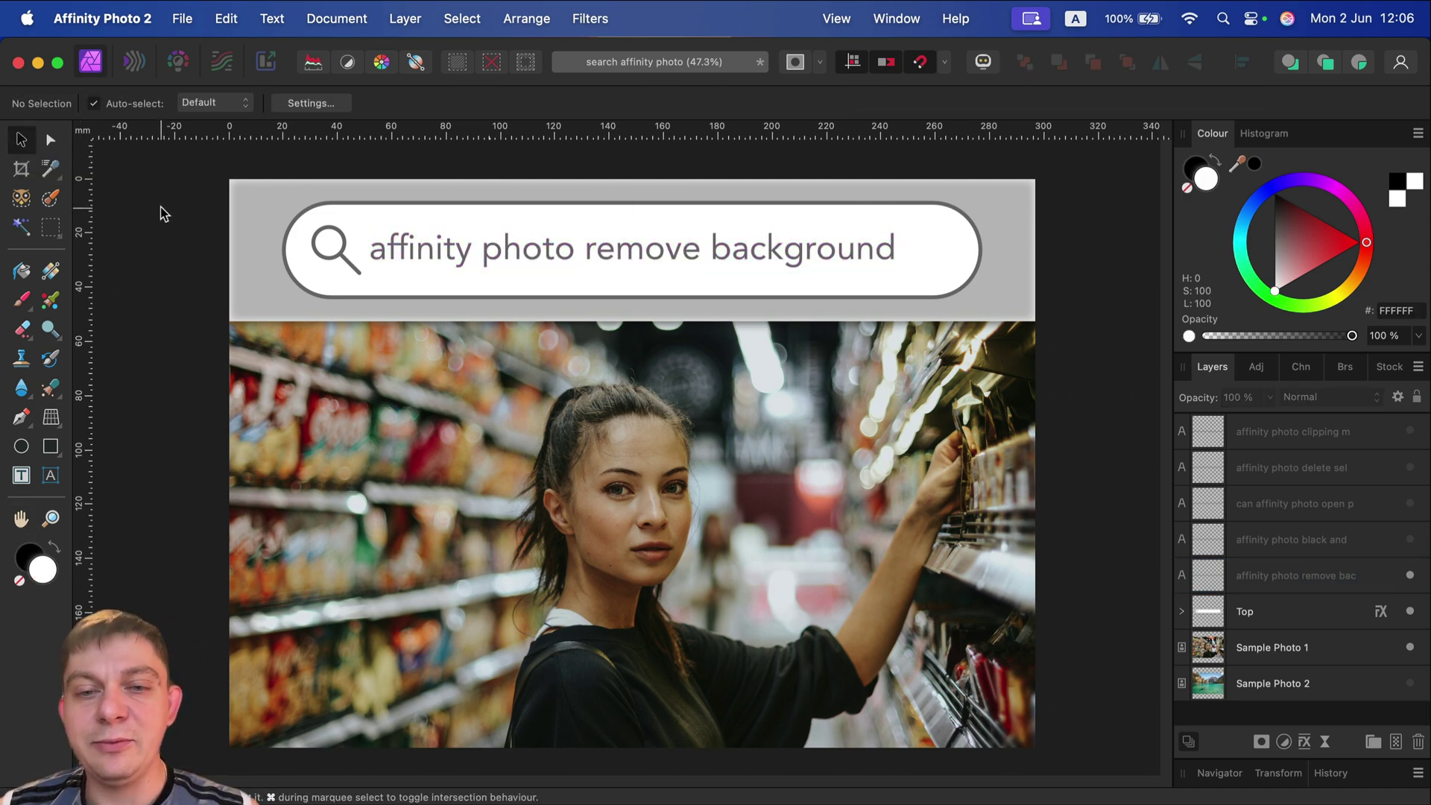
click(1336, 651)
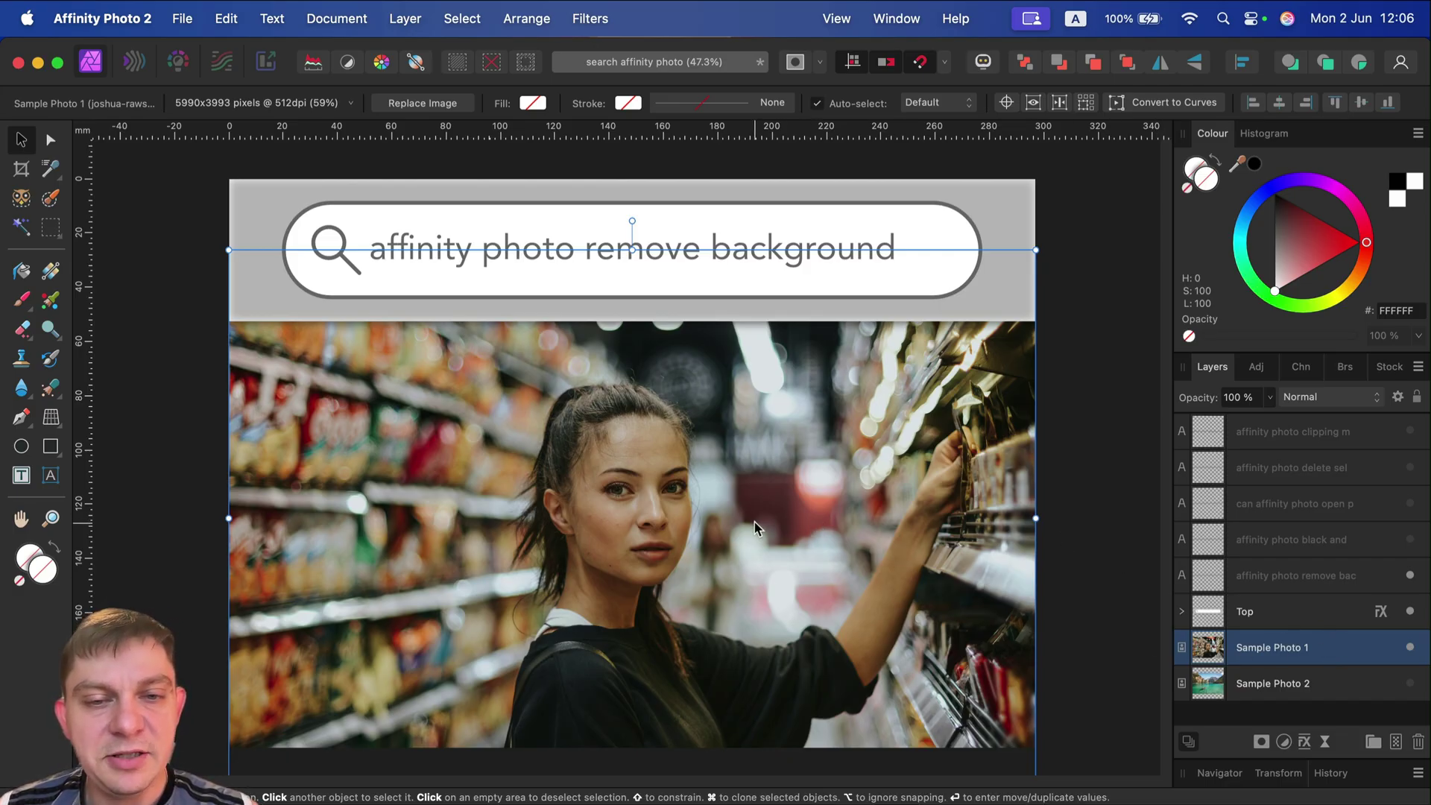
Step: Select the woman with the Object Selection Tool and open Refine Selection
click(21, 199)
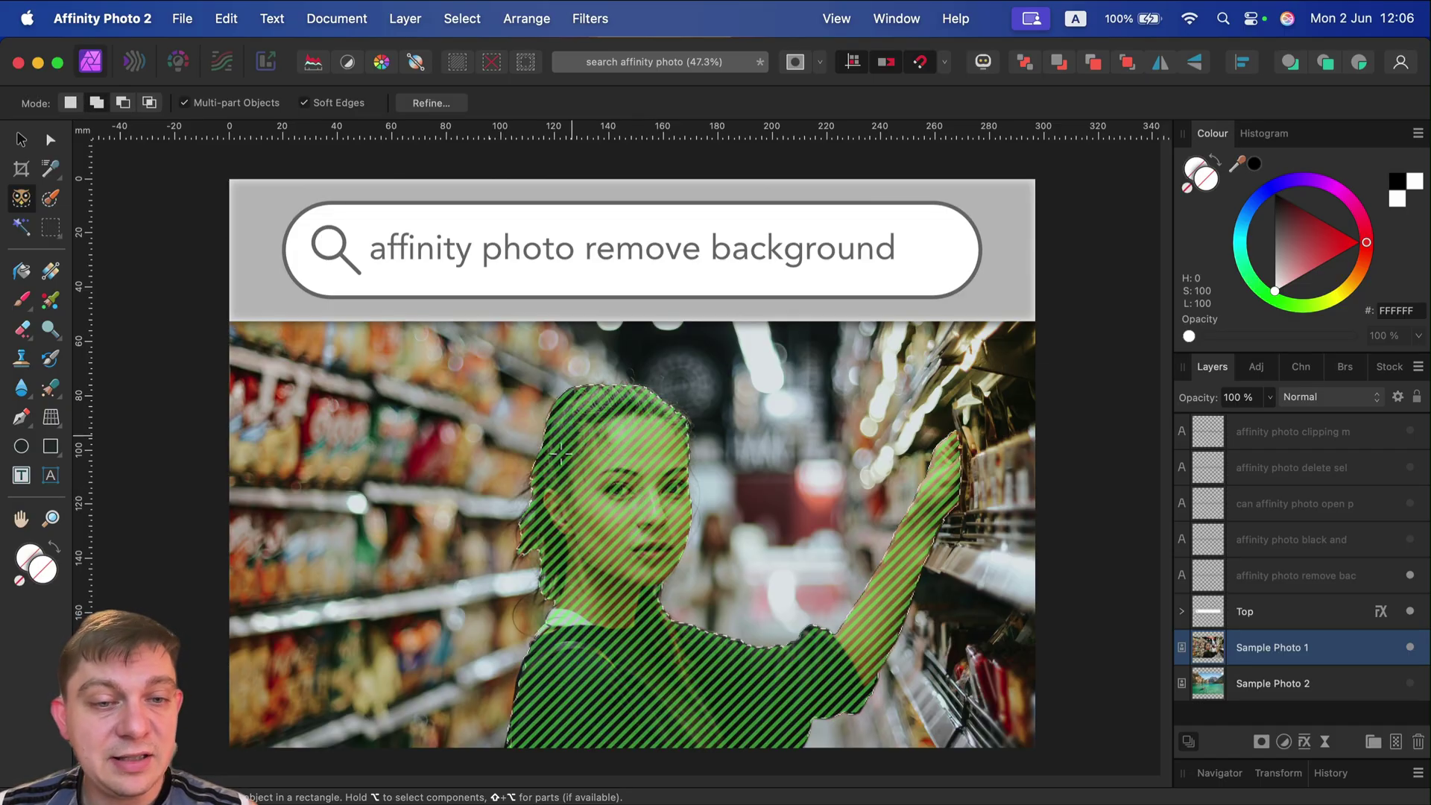
click(587, 372)
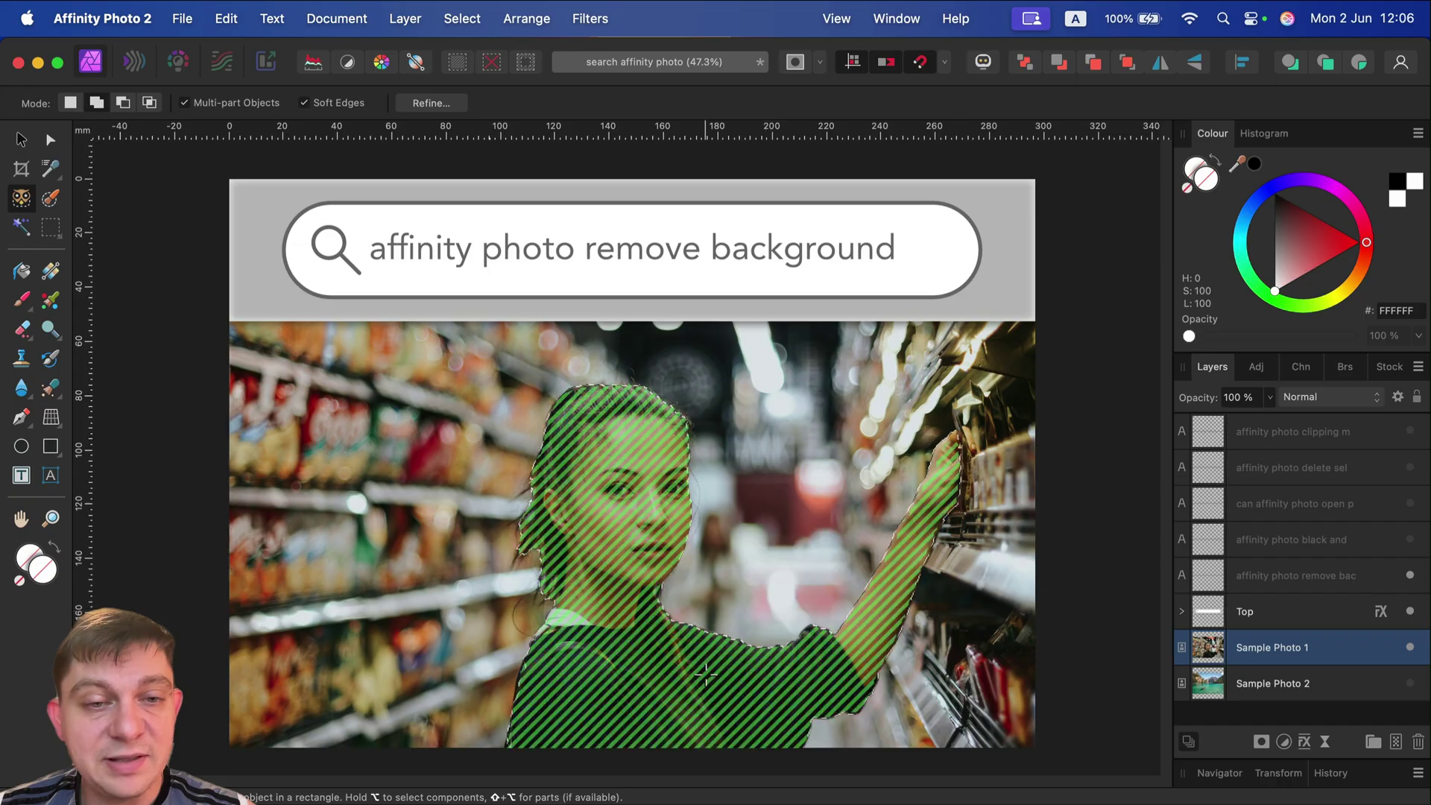
click(429, 103)
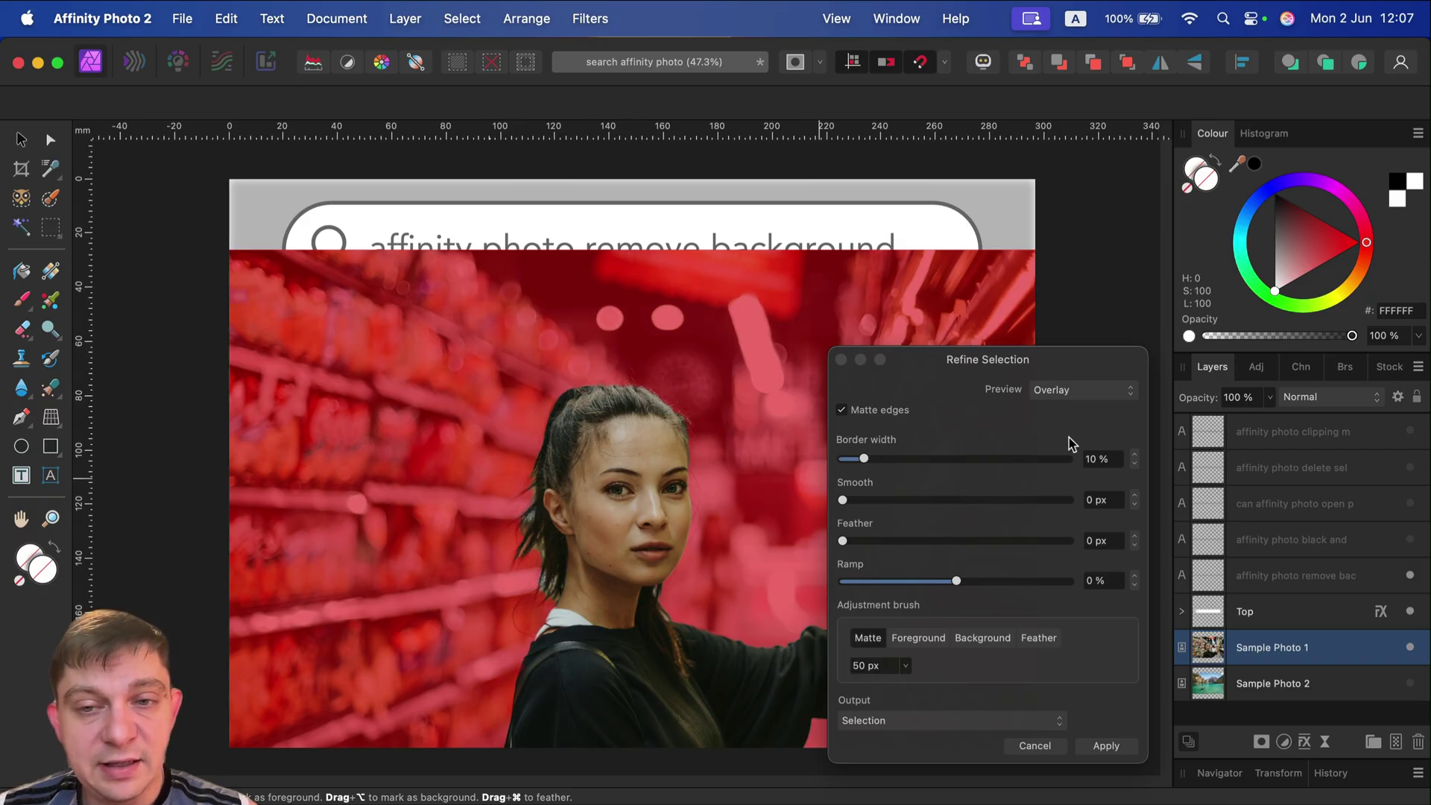
Step: Output the refined selection as a New layer with mask, then deselect
click(909, 720)
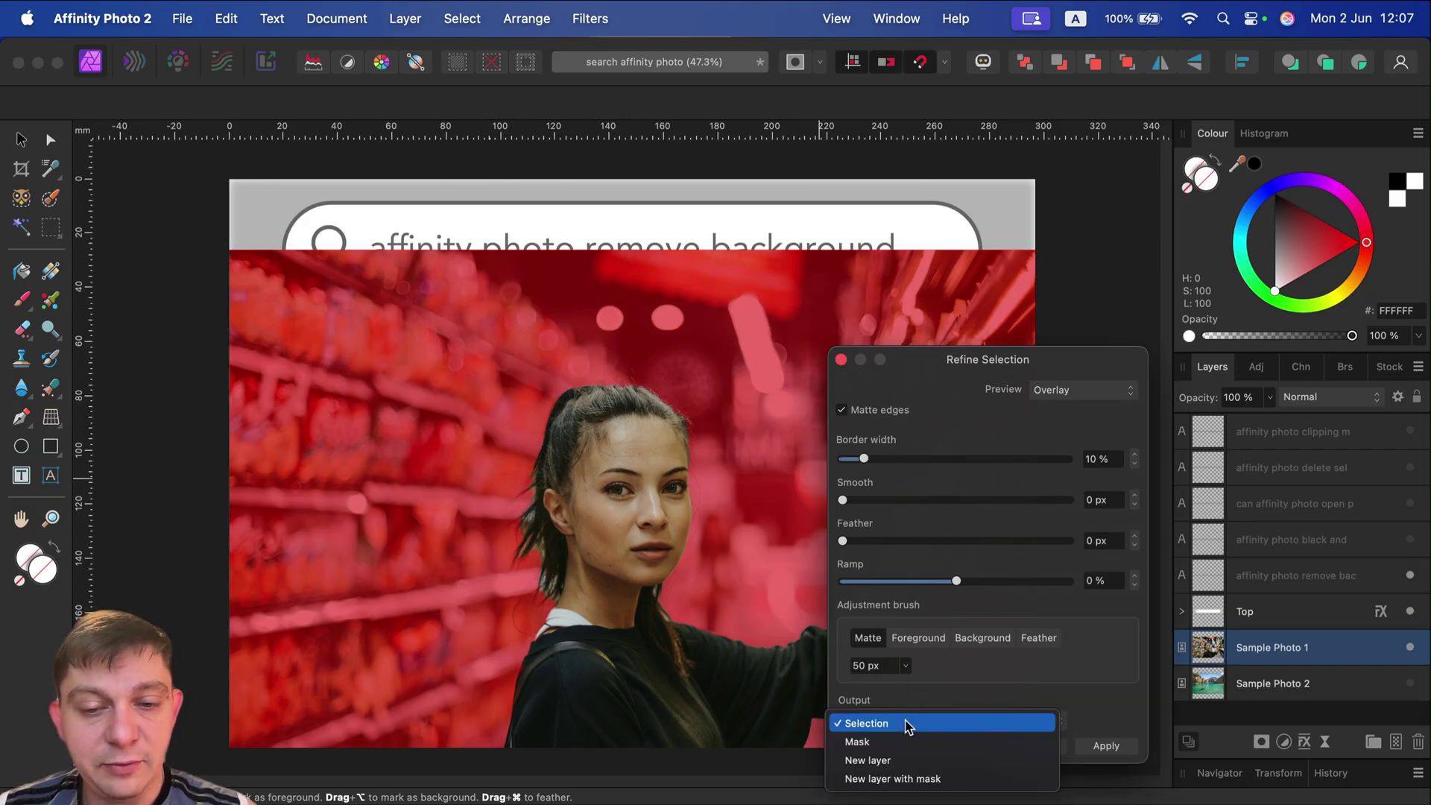
click(894, 781)
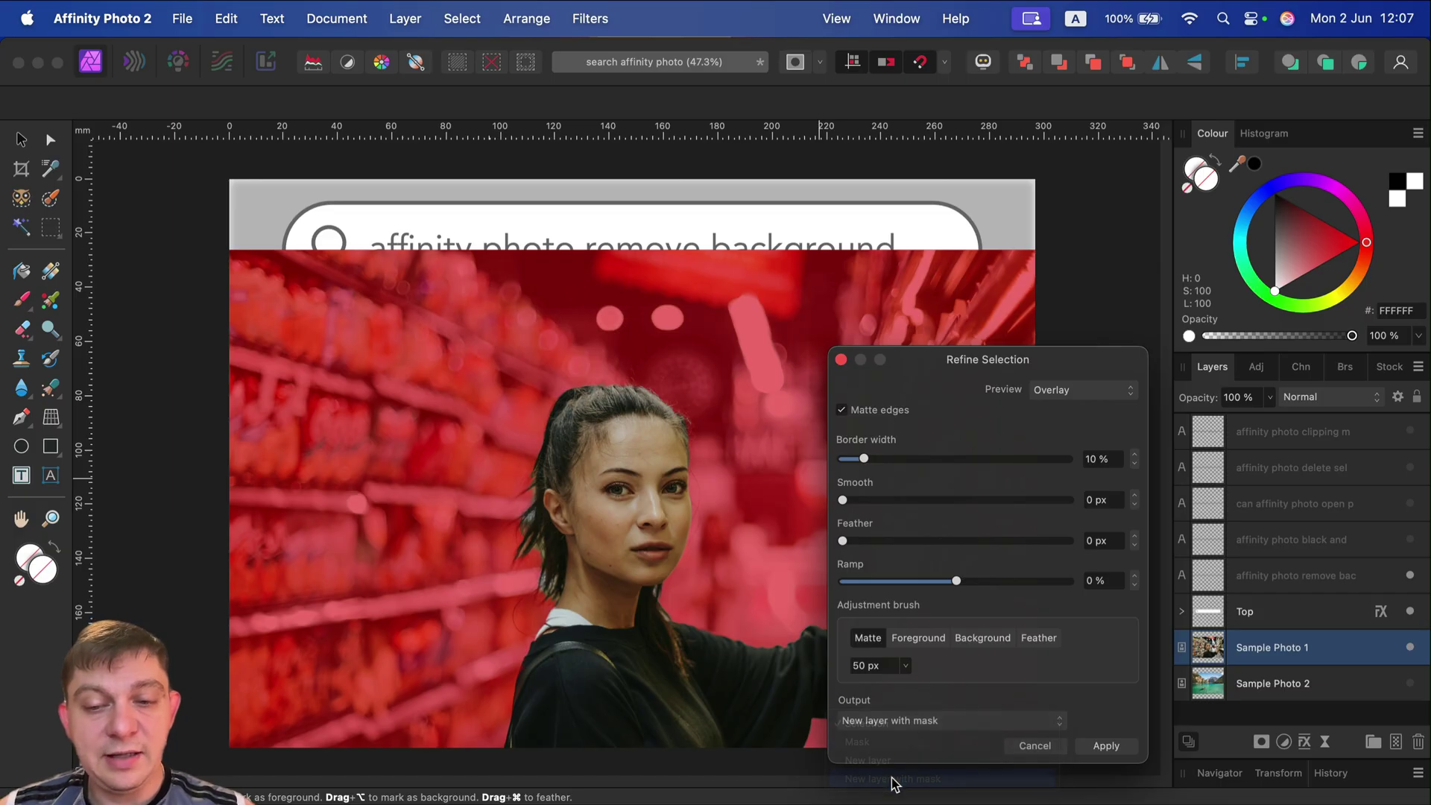
click(1122, 751)
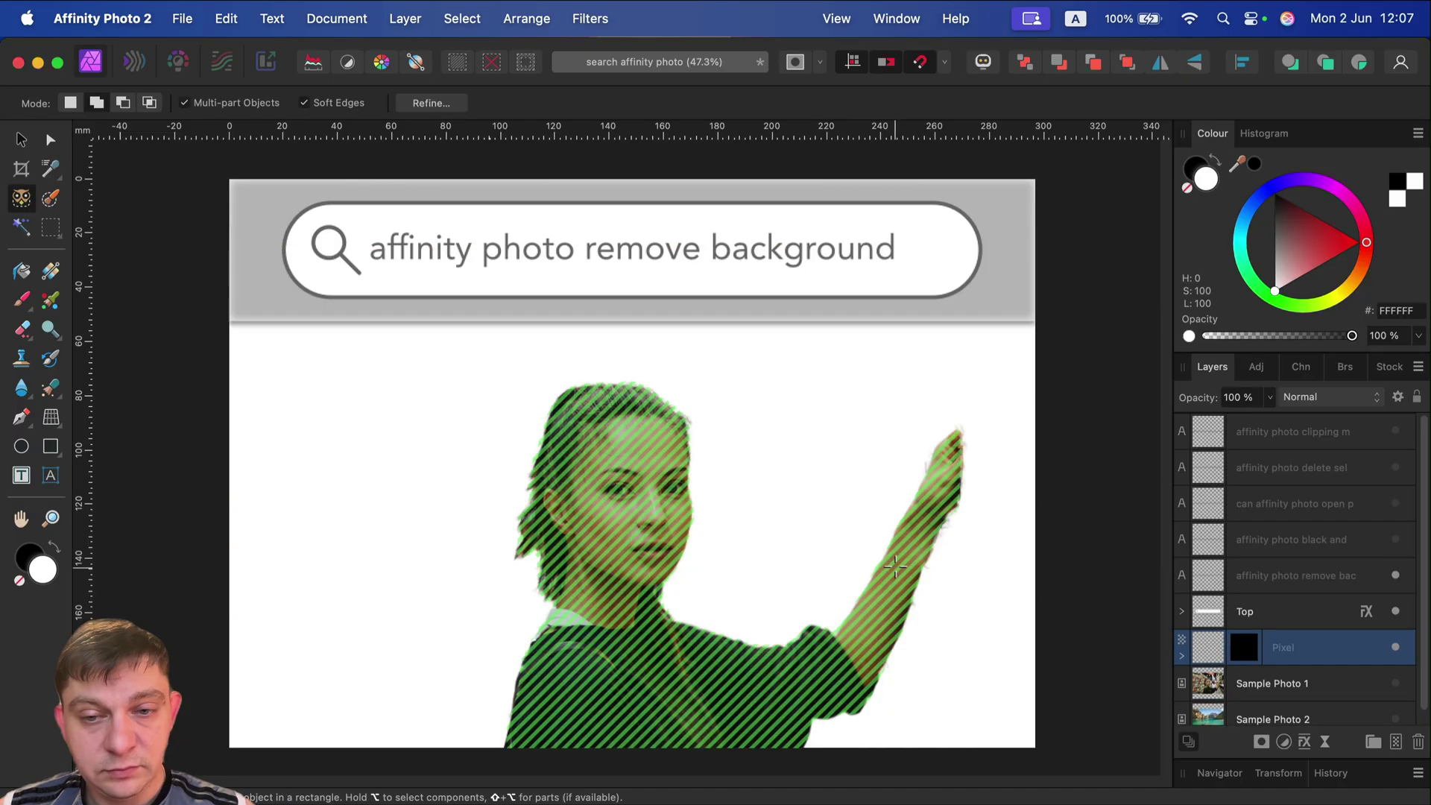
key(super+d)
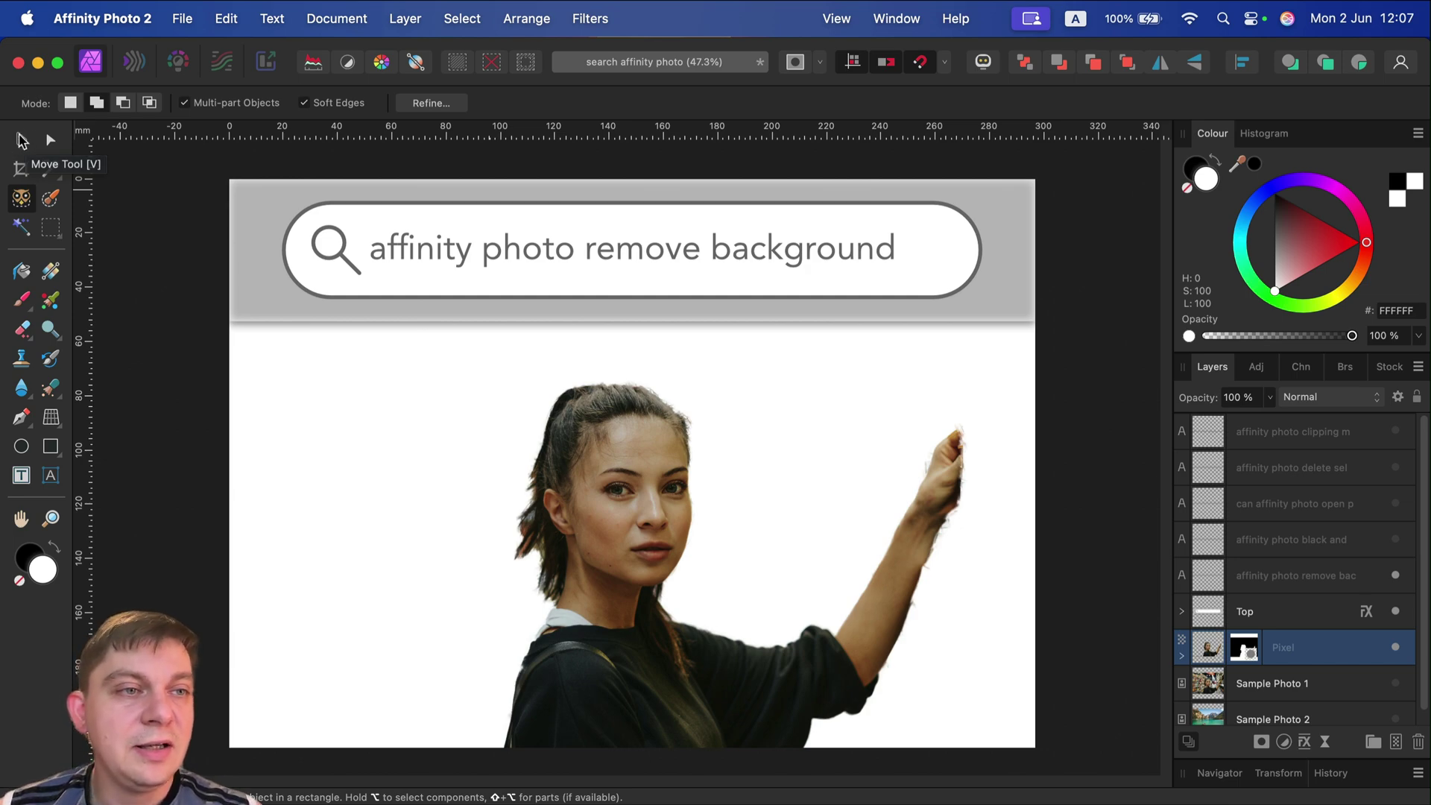
Step: Undo the background removal and clear the selection around the woman
click(21, 141)
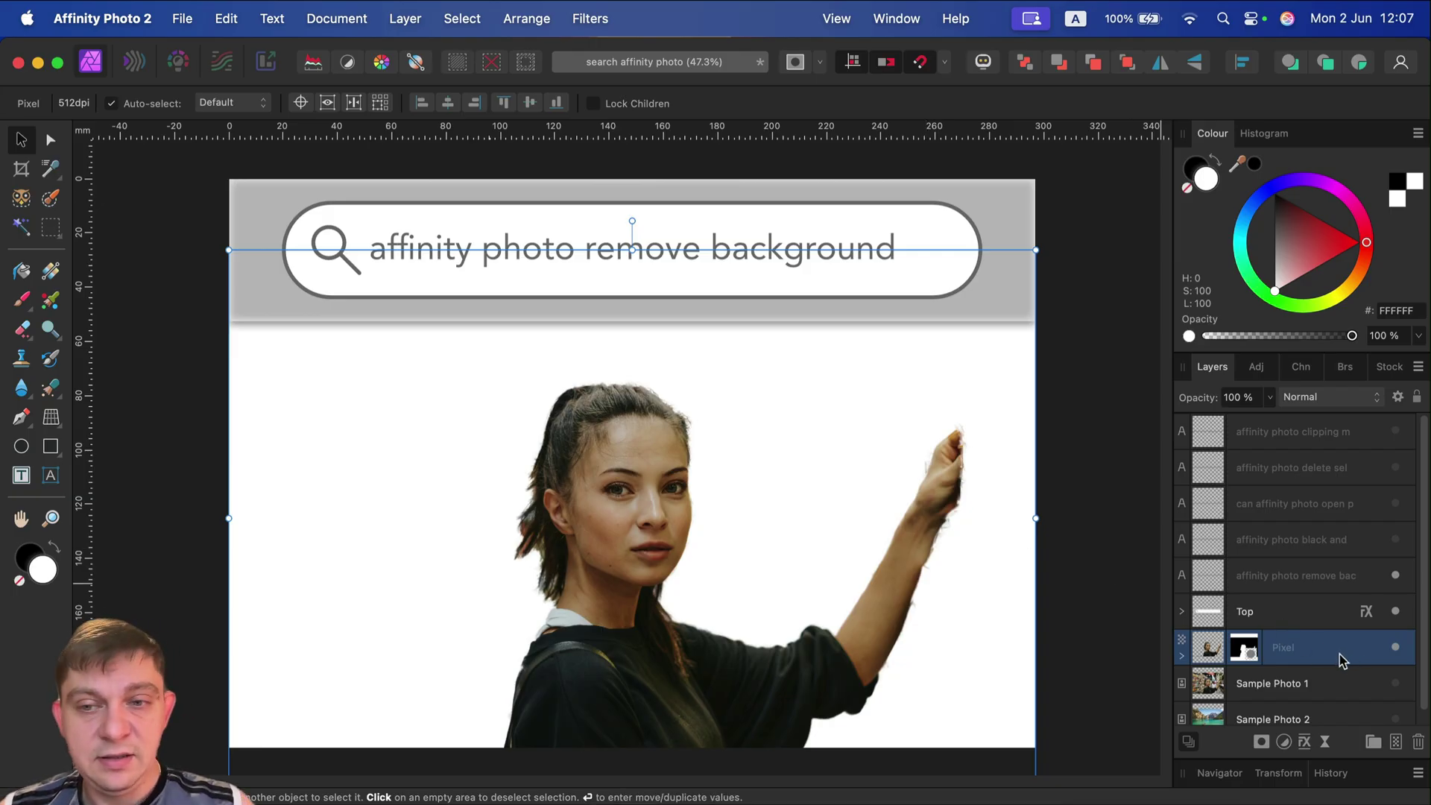
key(super+z)
key(super+d)
Step: Swap the search text to 'affinity photo black and white' and open the Adjustment panel
click(1411, 575)
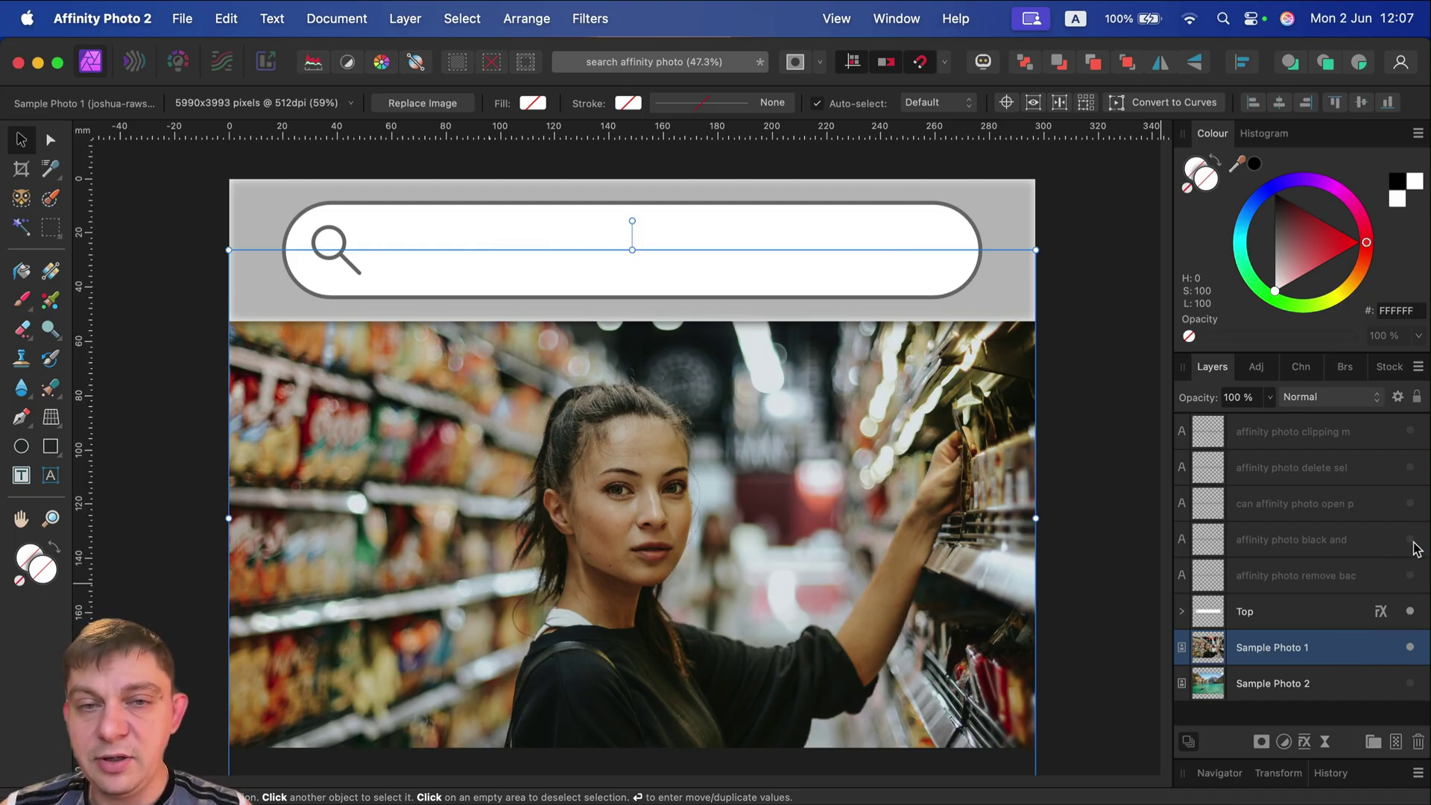
click(1410, 538)
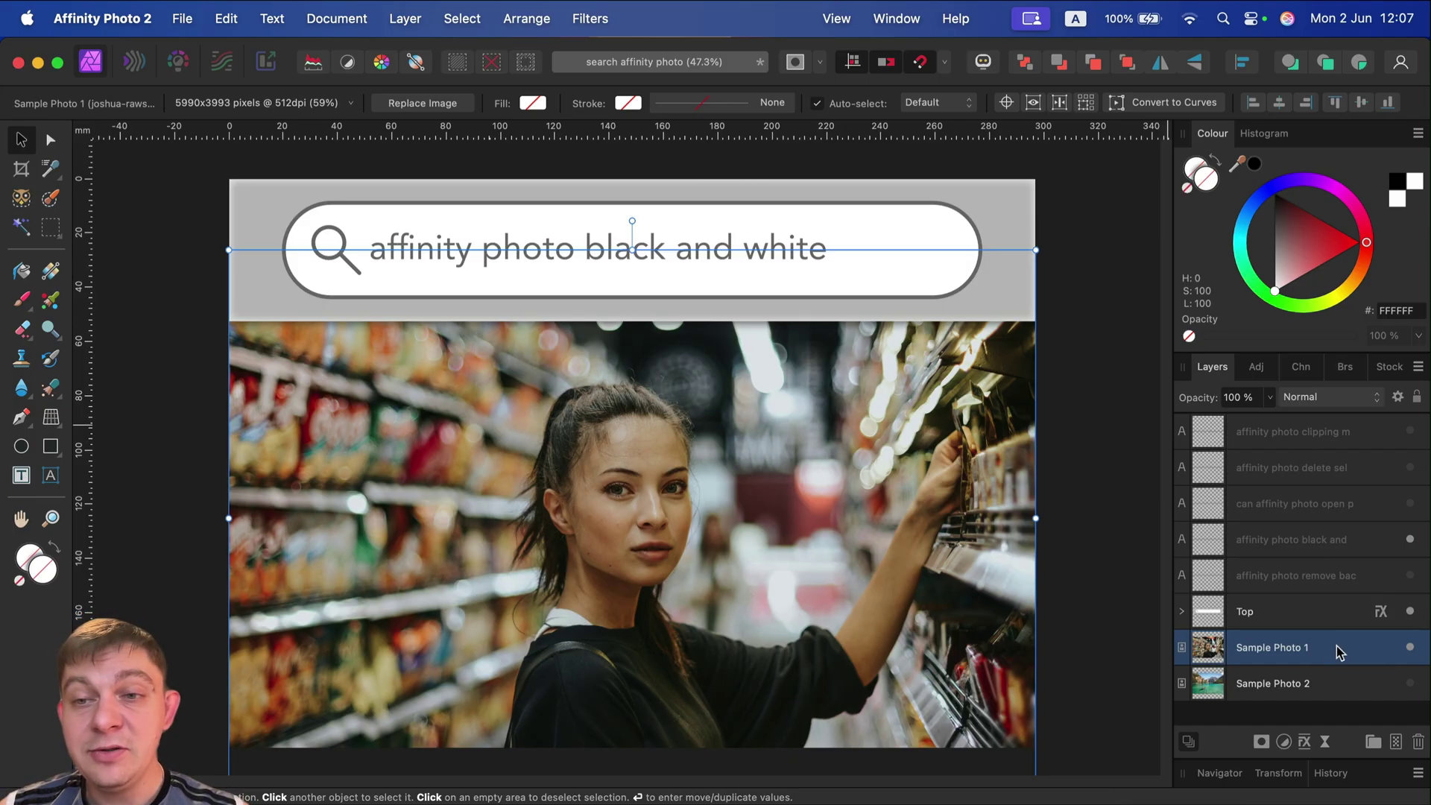
click(1259, 373)
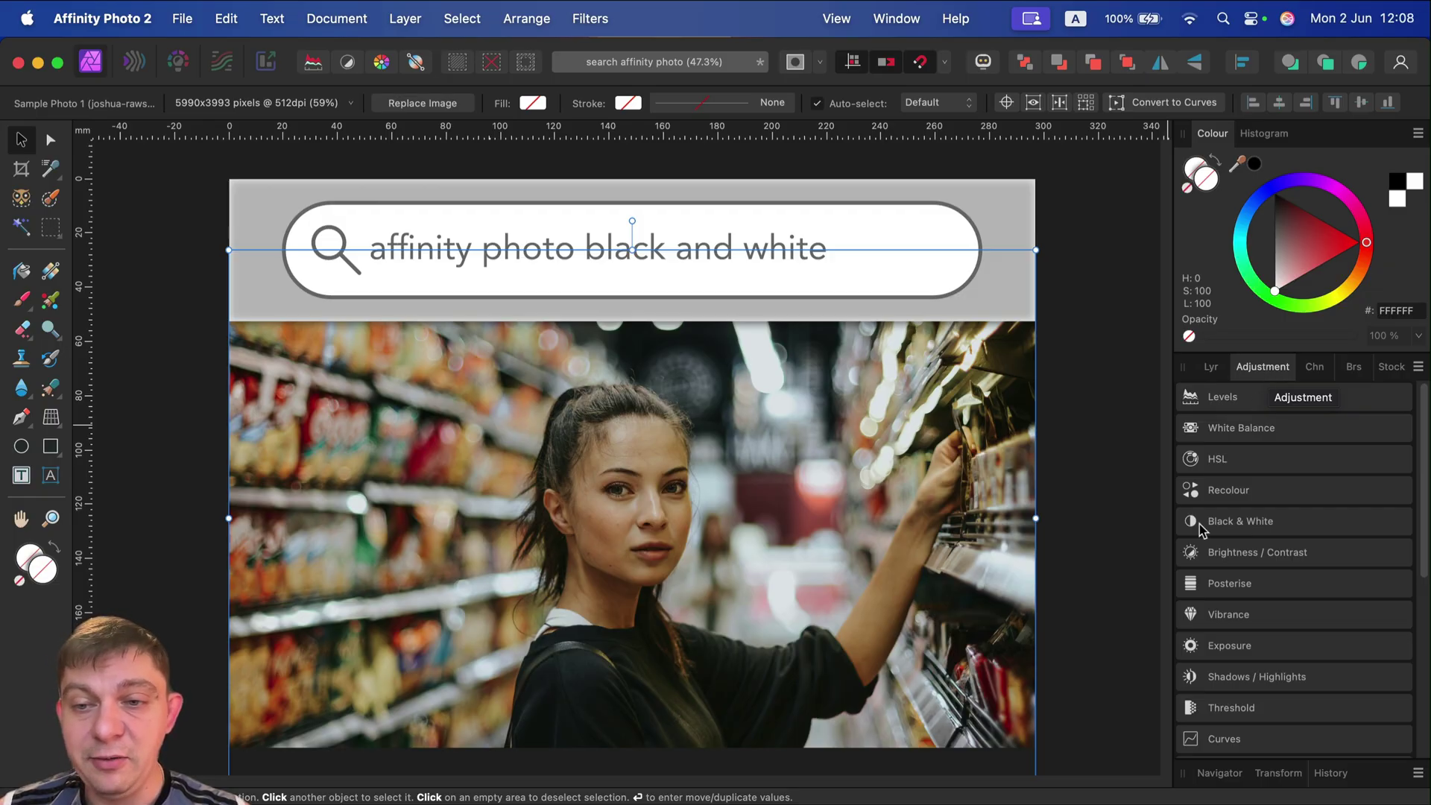
Step: Apply the Default Black & White preset and adjust how reds convert to grey
click(1258, 522)
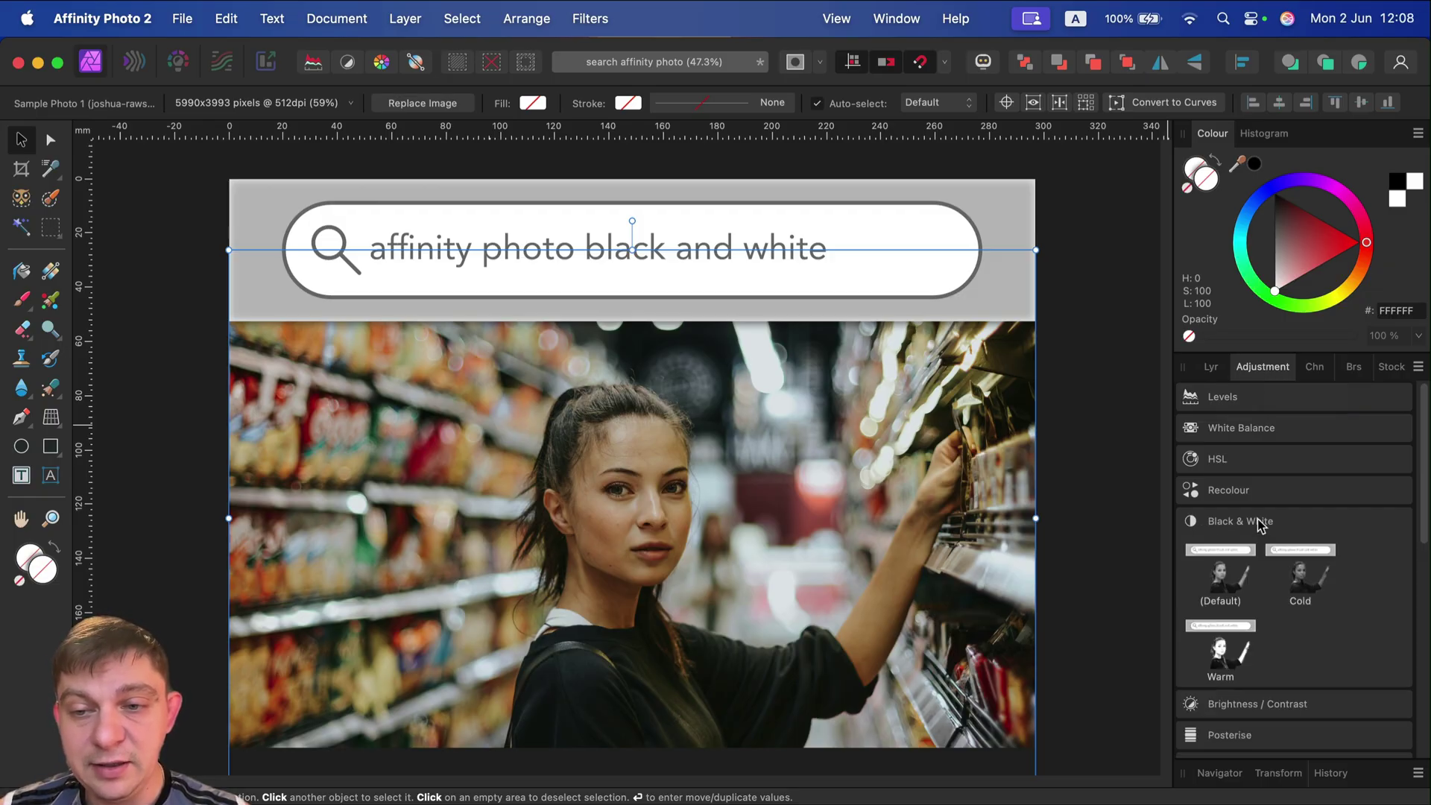
click(1220, 567)
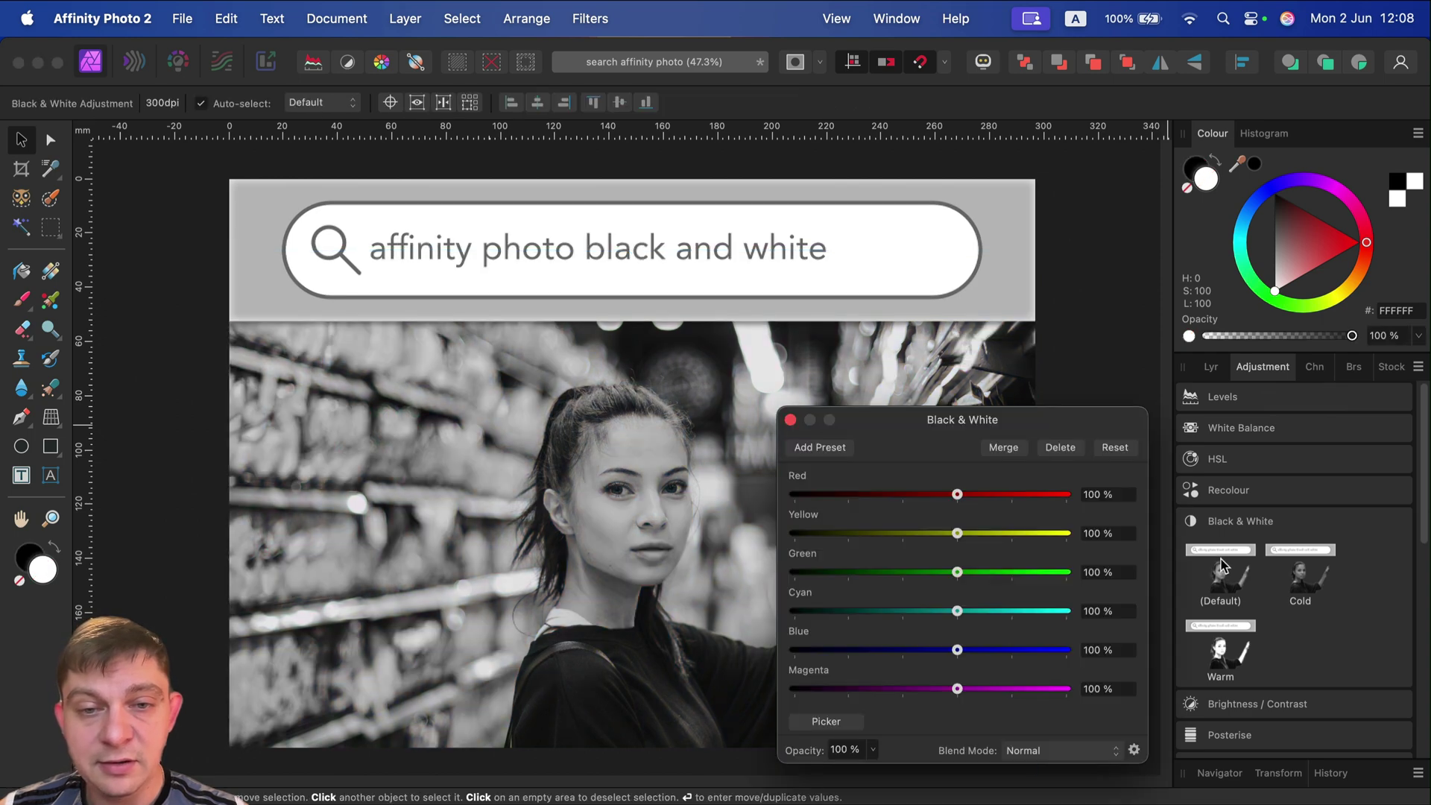
drag(940, 427, 1165, 323)
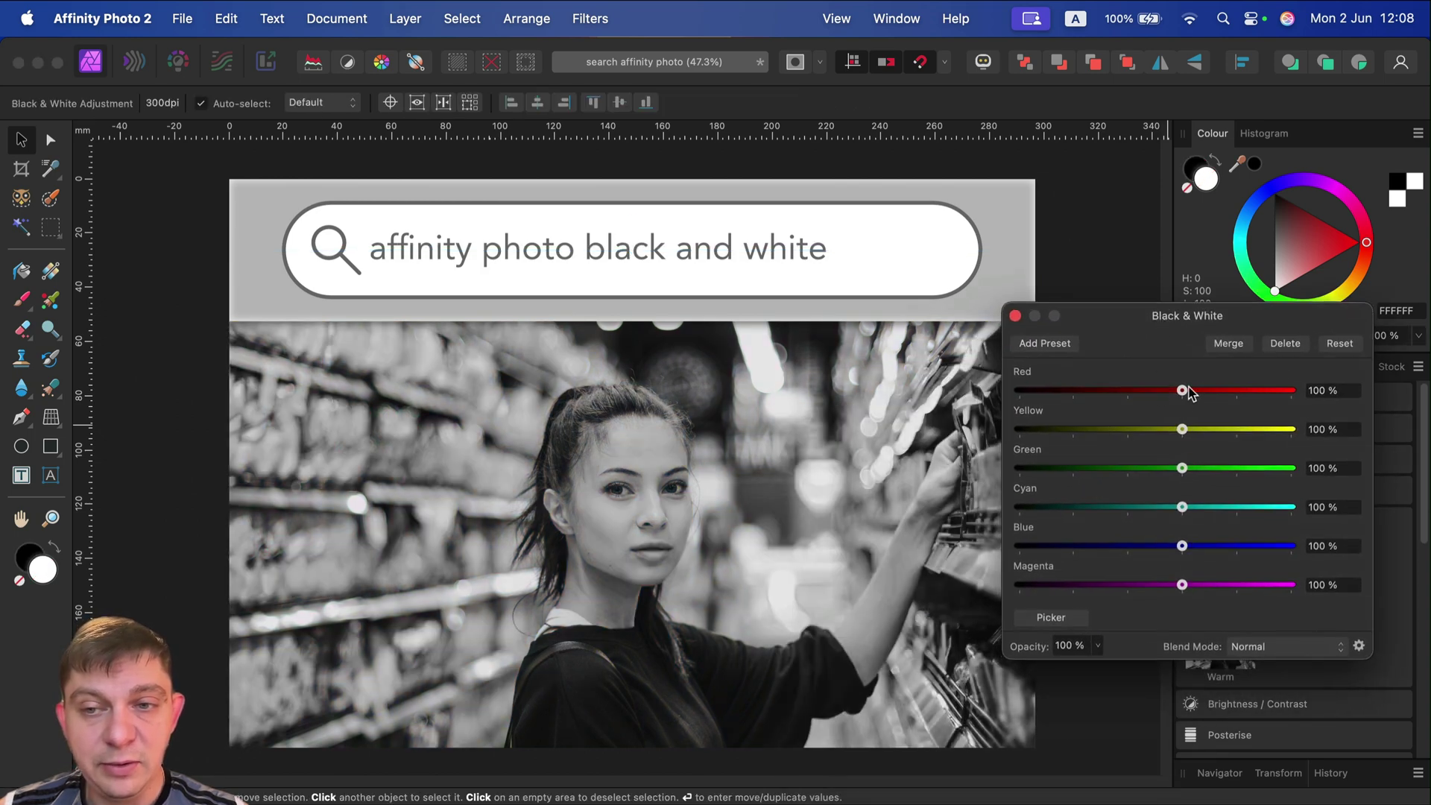
drag(1191, 393, 1174, 430)
click(1016, 315)
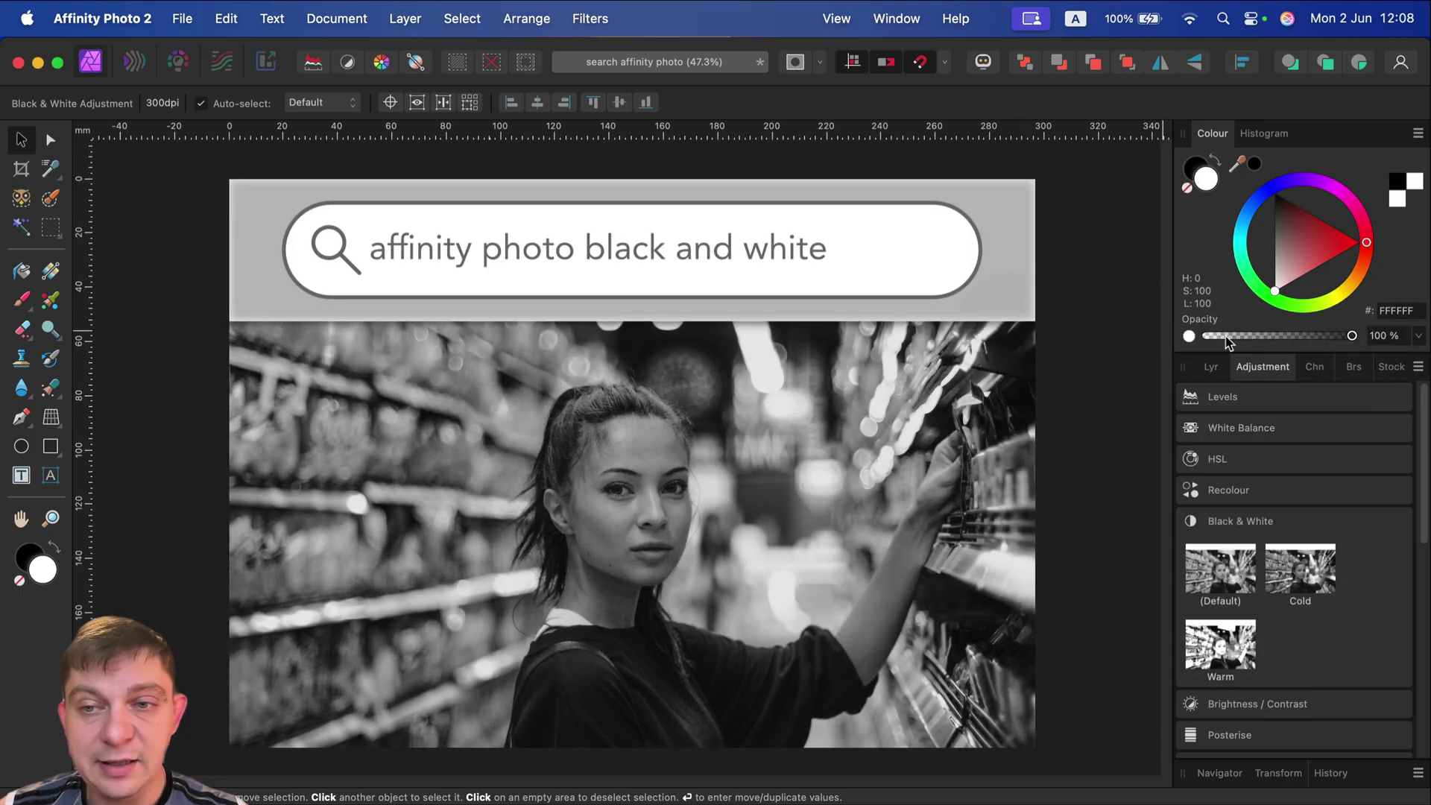
click(1212, 367)
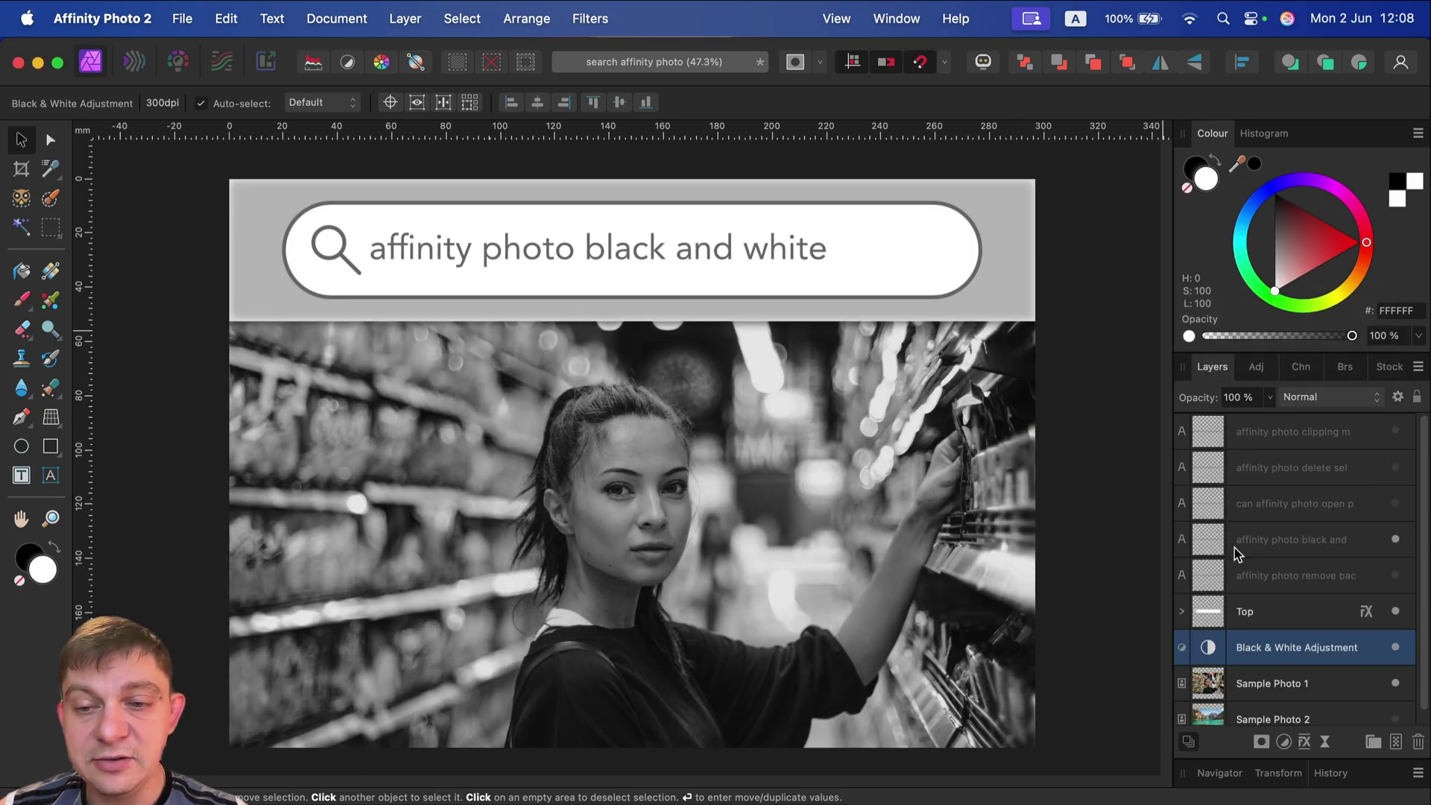
Step: Toggle the Black & White effect to compare, then delete the adjustment layer
click(1396, 648)
click(1396, 649)
click(1396, 649)
click(1396, 648)
click(1397, 648)
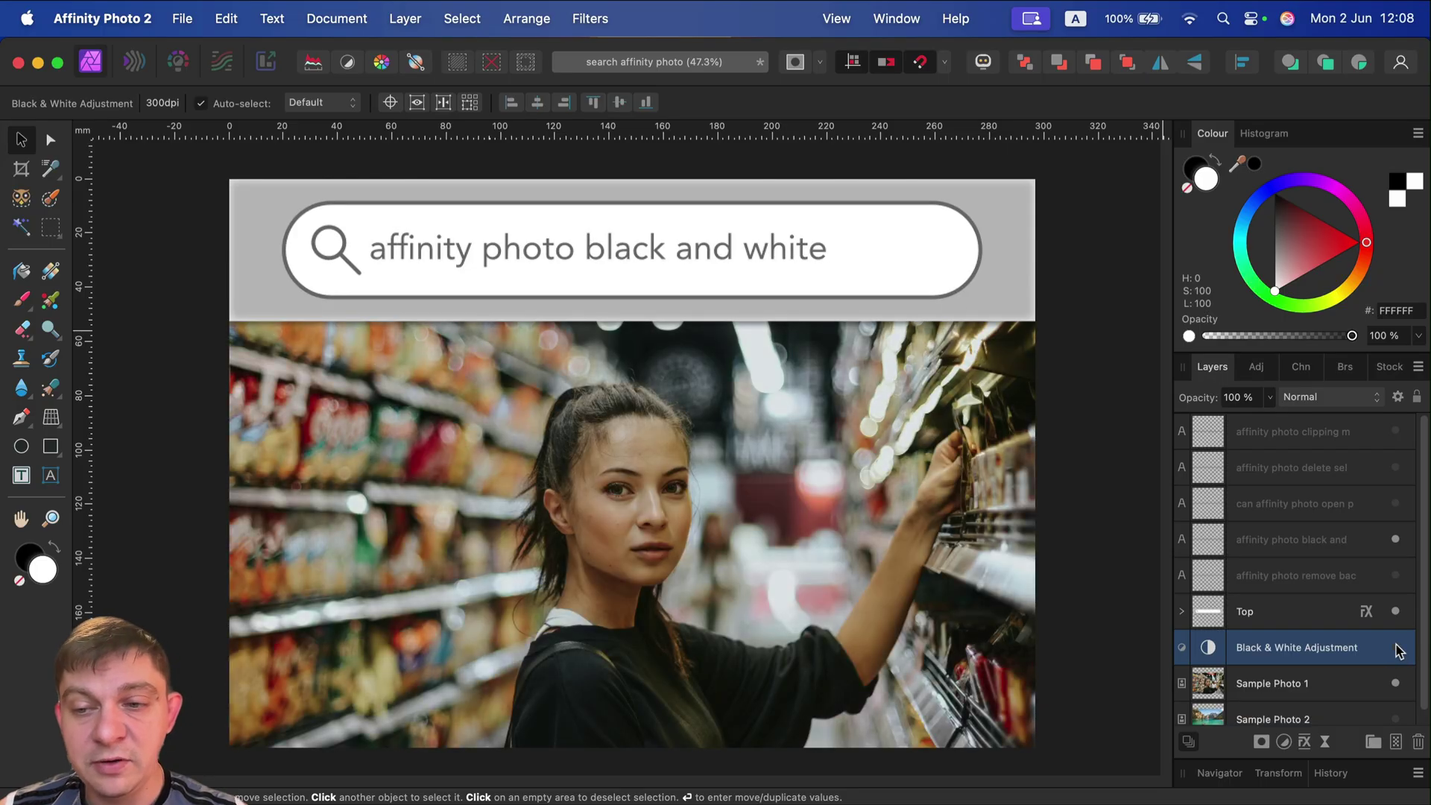
click(1396, 648)
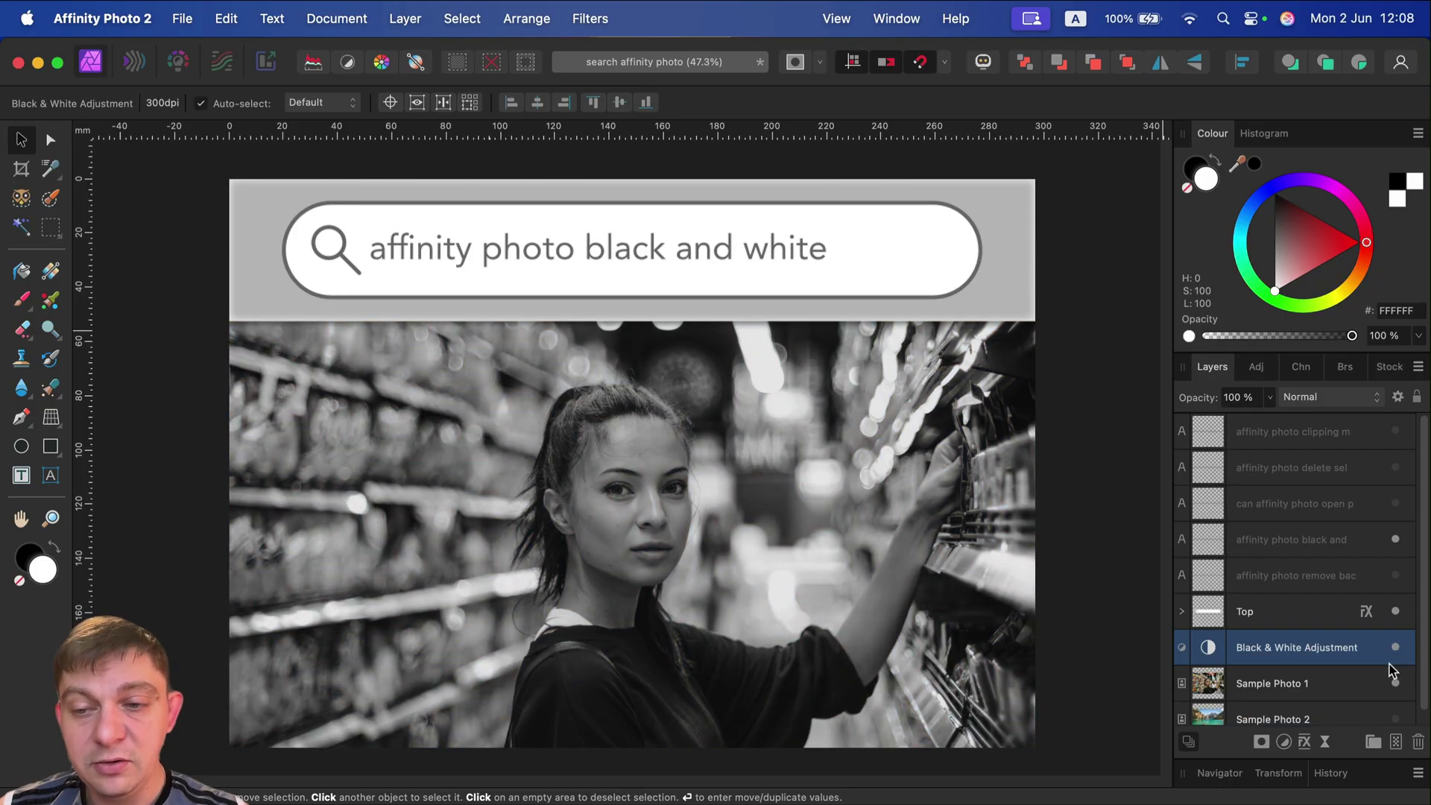
click(1419, 742)
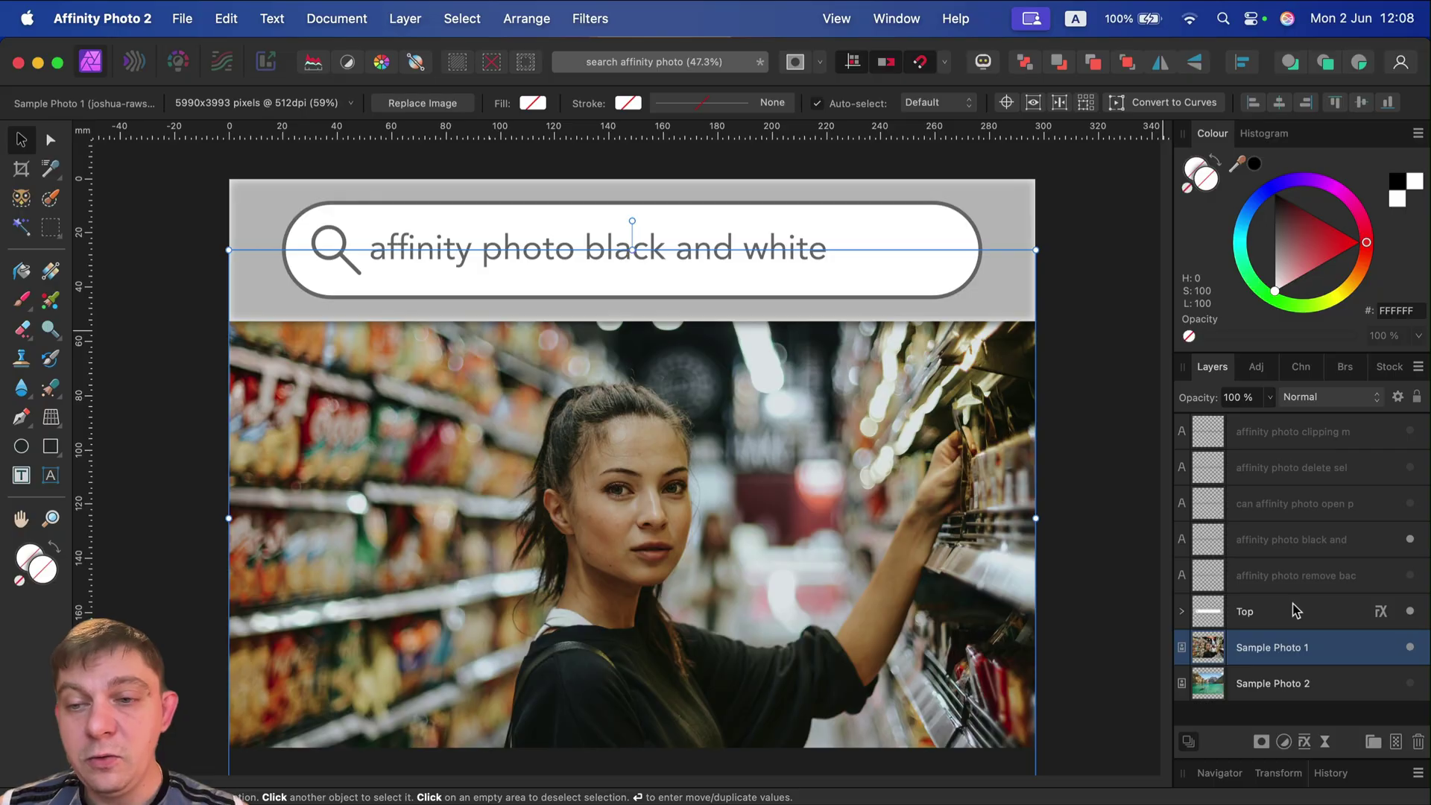
Step: Show the 'can affinity photo open psd files' search text, deselect, then hide it again
click(1410, 539)
click(1410, 503)
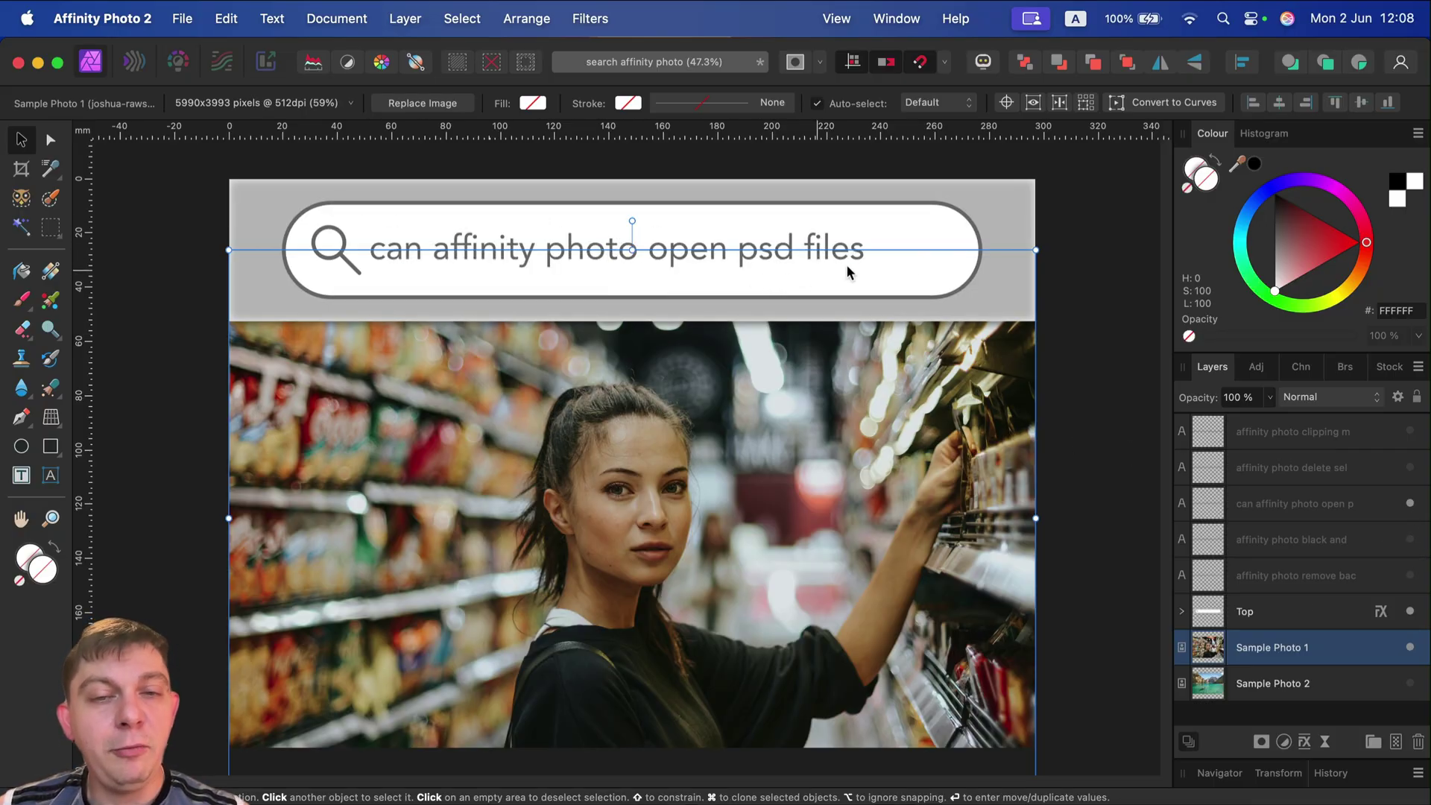
click(173, 251)
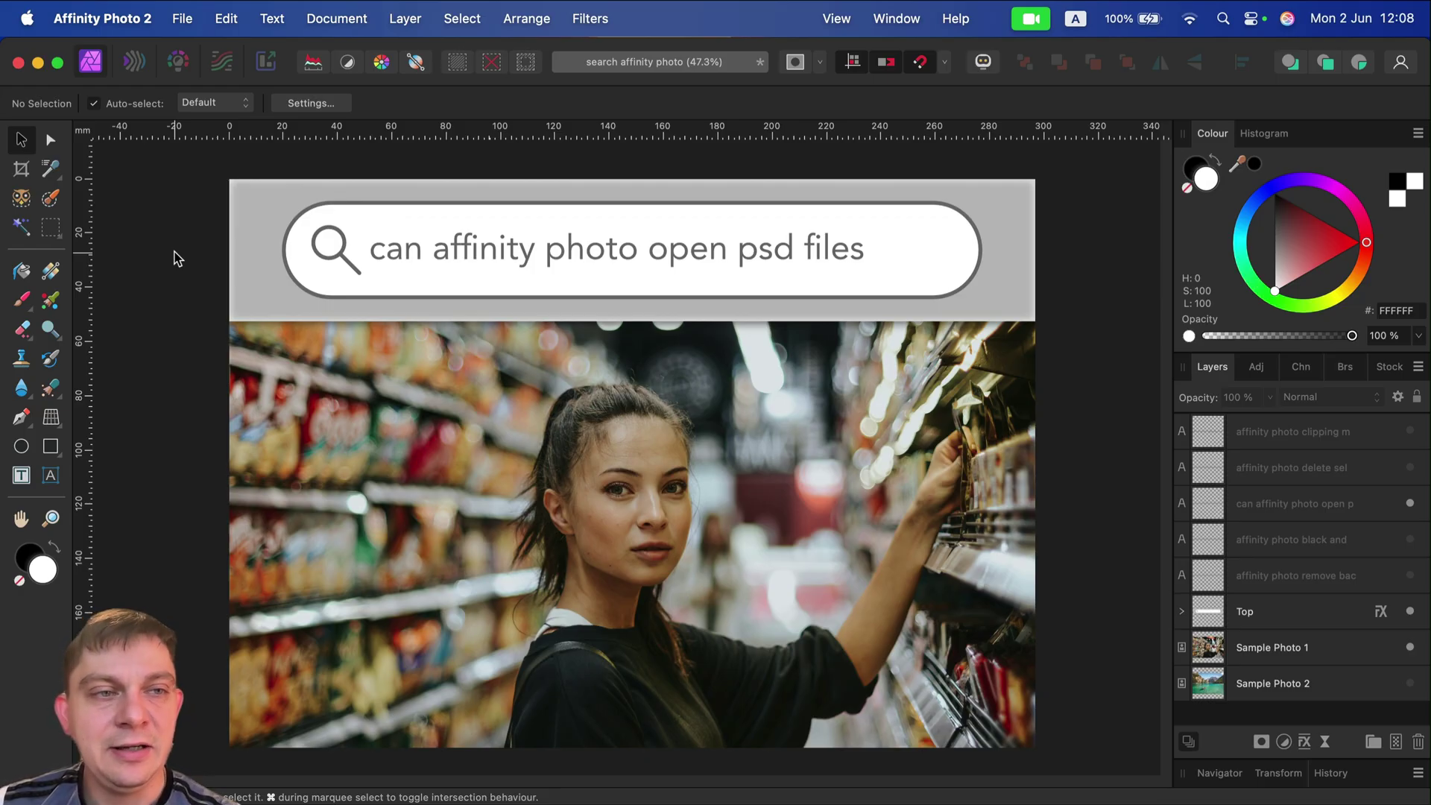
click(1411, 505)
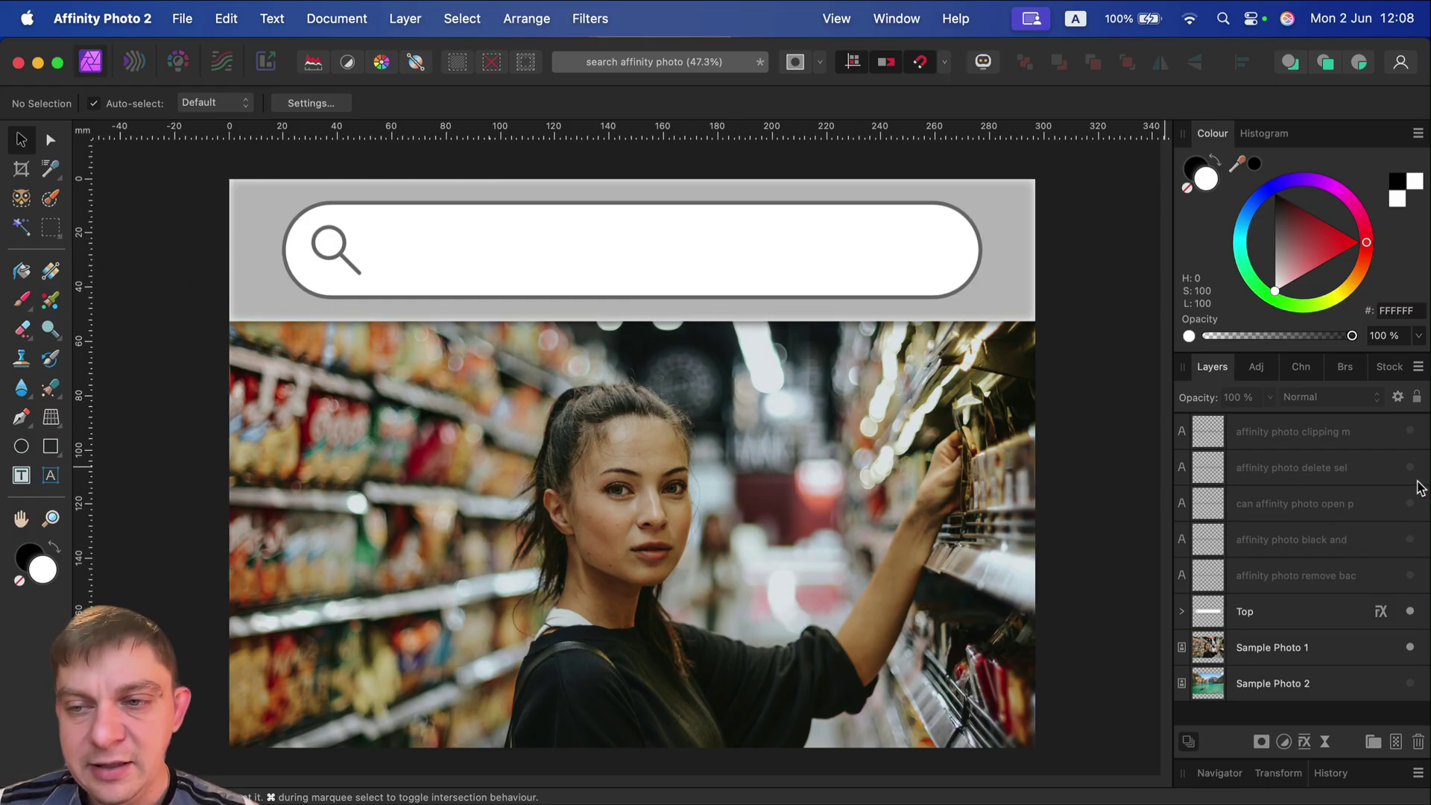
Step: Make the 'affinity photo delete selection' text layer visible
click(1410, 470)
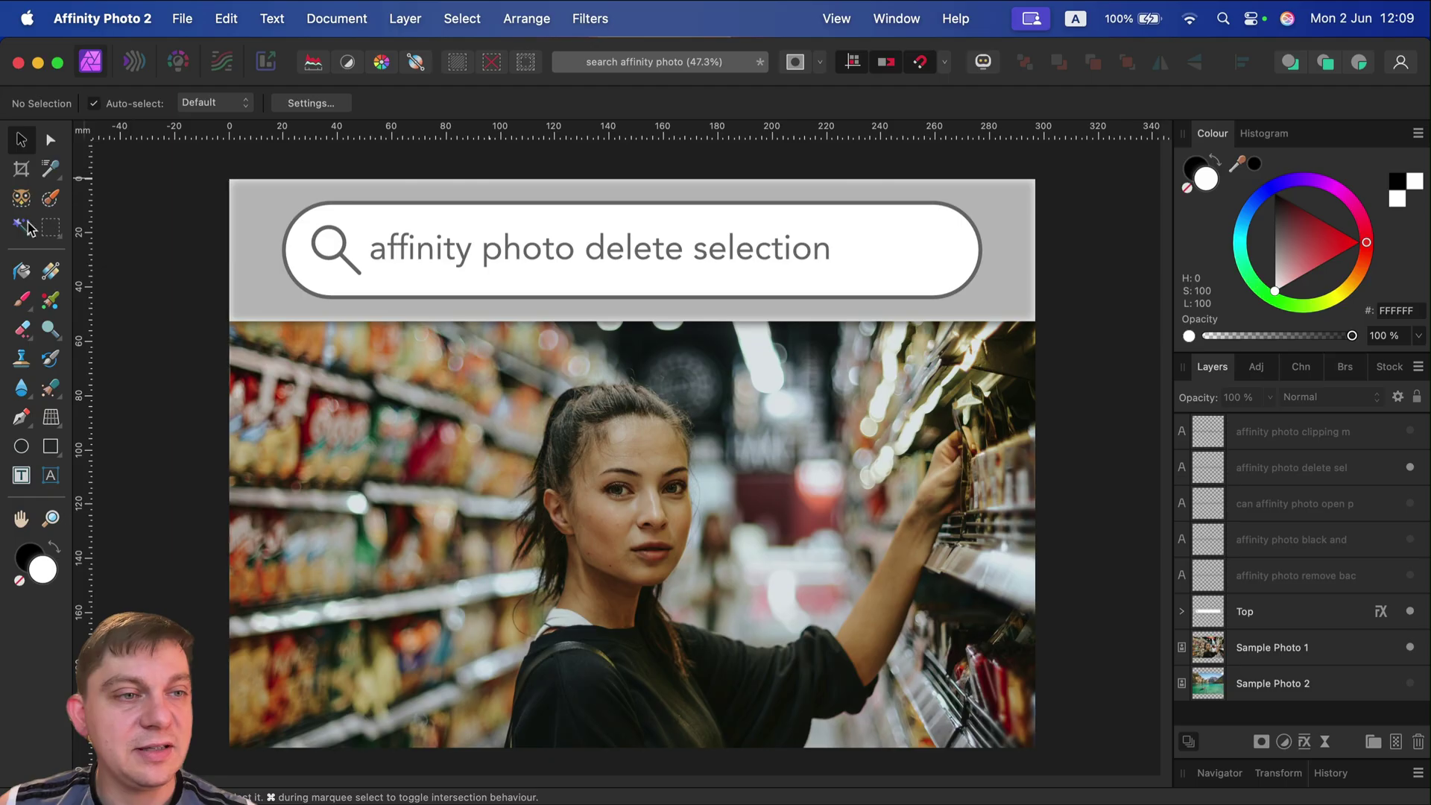
Step: Draw rectangular marquees on the shelves, zoom to 100% and back, then Select > Deselect
click(50, 228)
drag(304, 357, 575, 541)
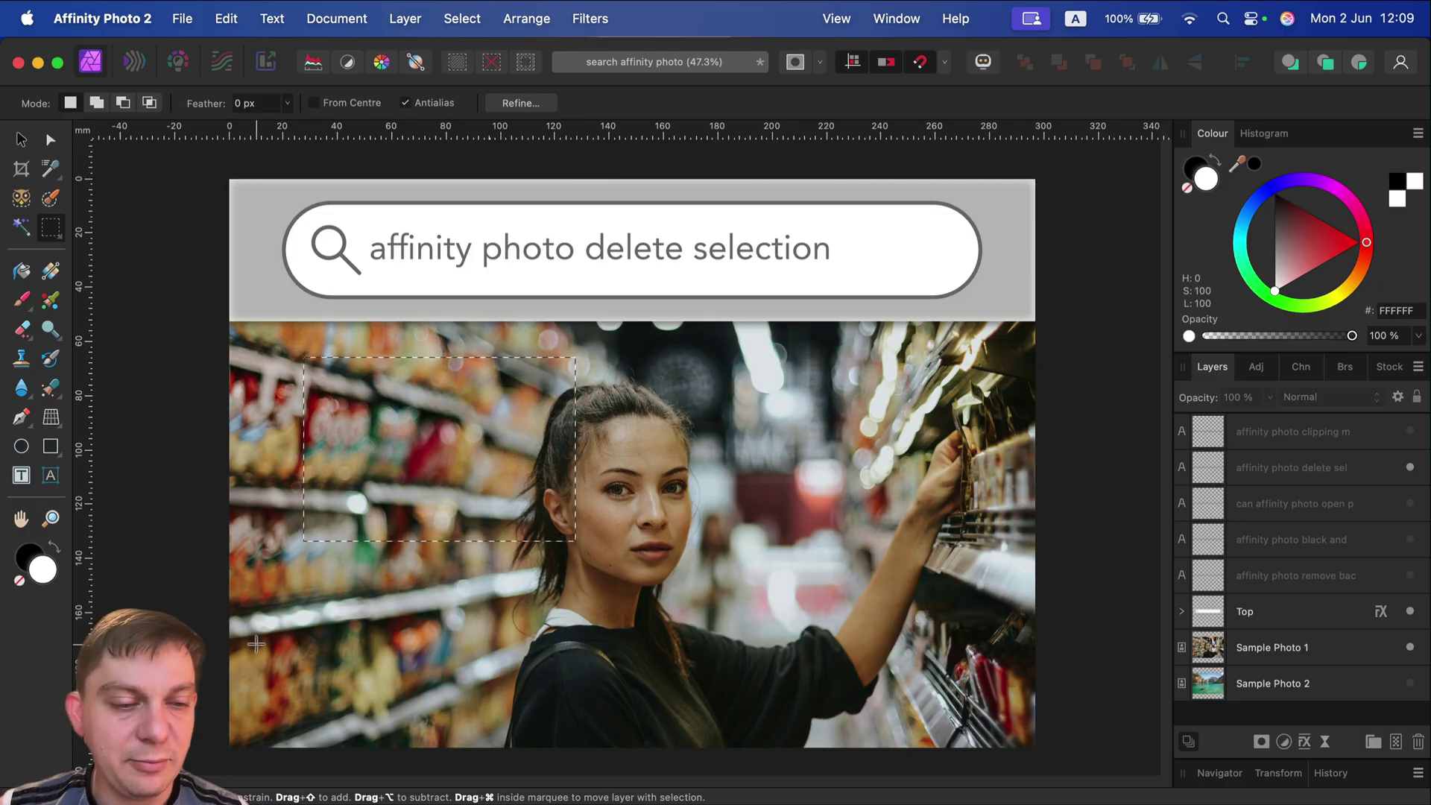
drag(254, 657, 297, 699)
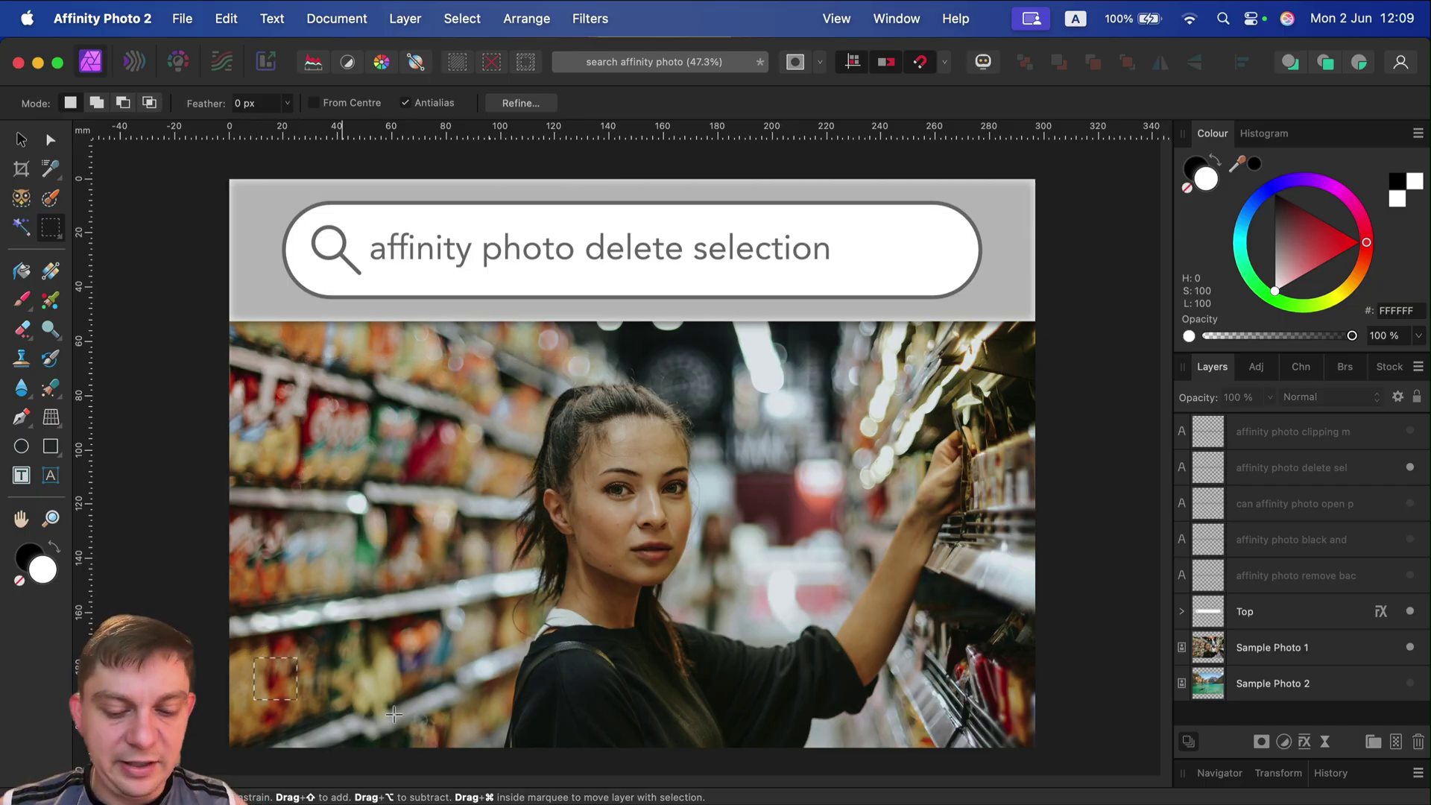
key(super+1)
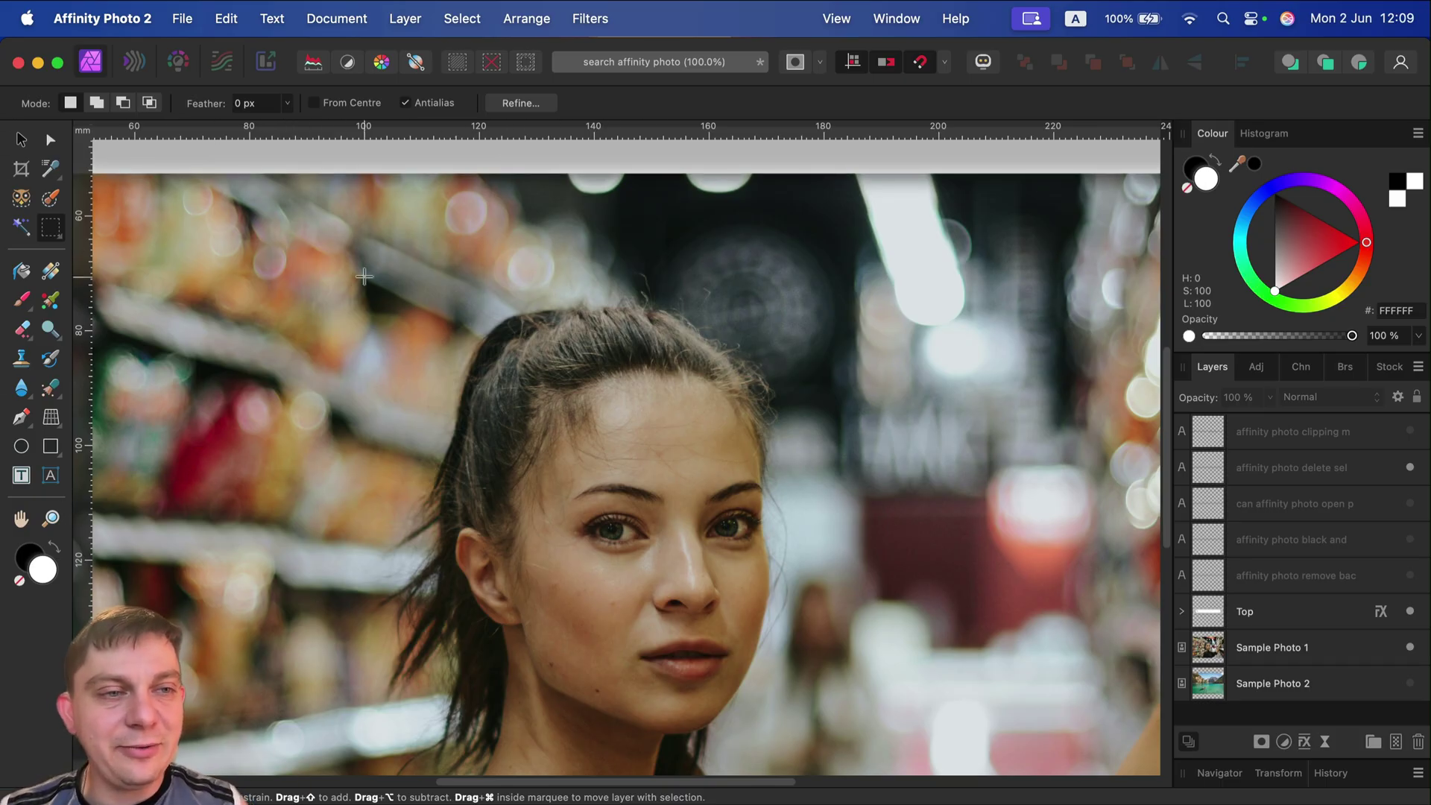
key(super+0)
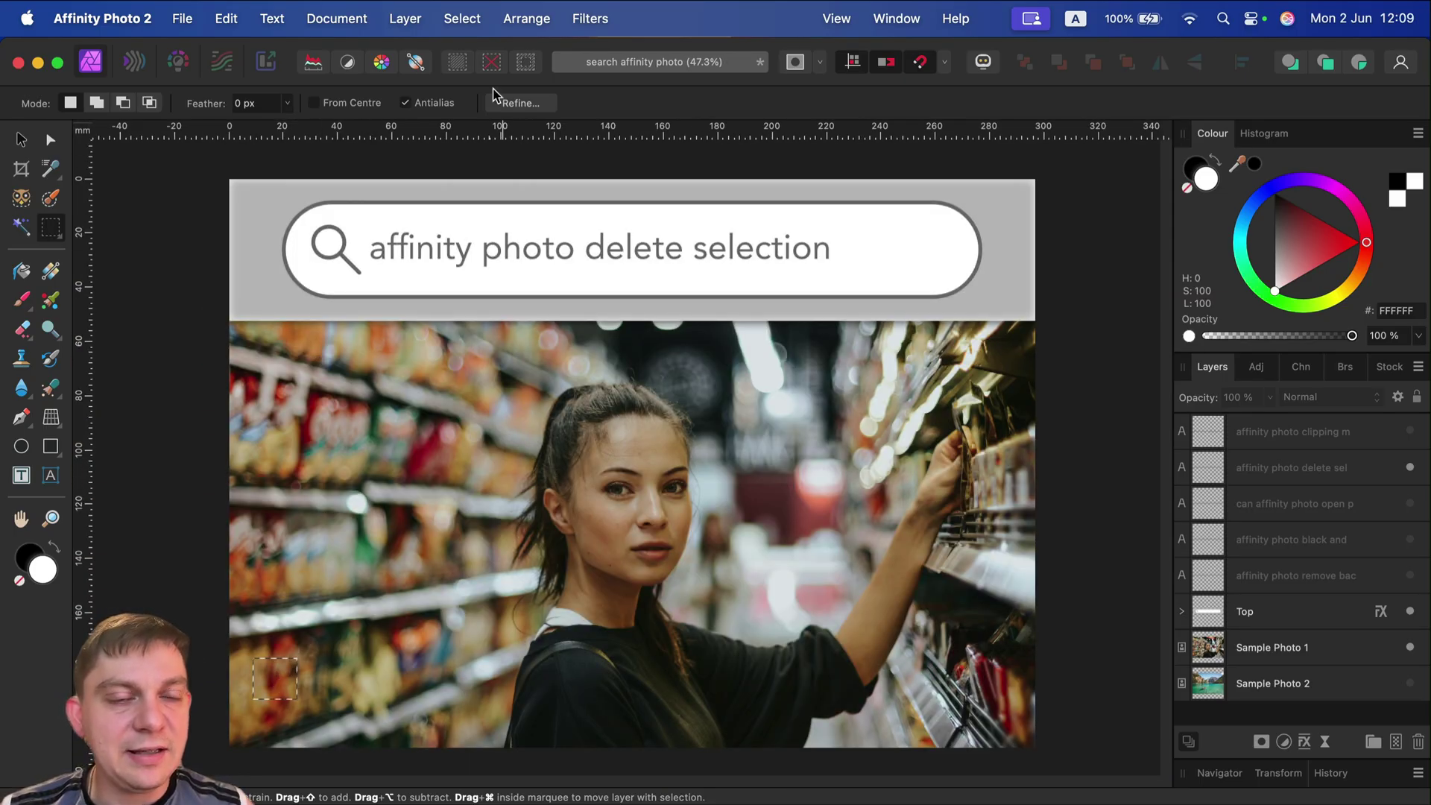
click(462, 21)
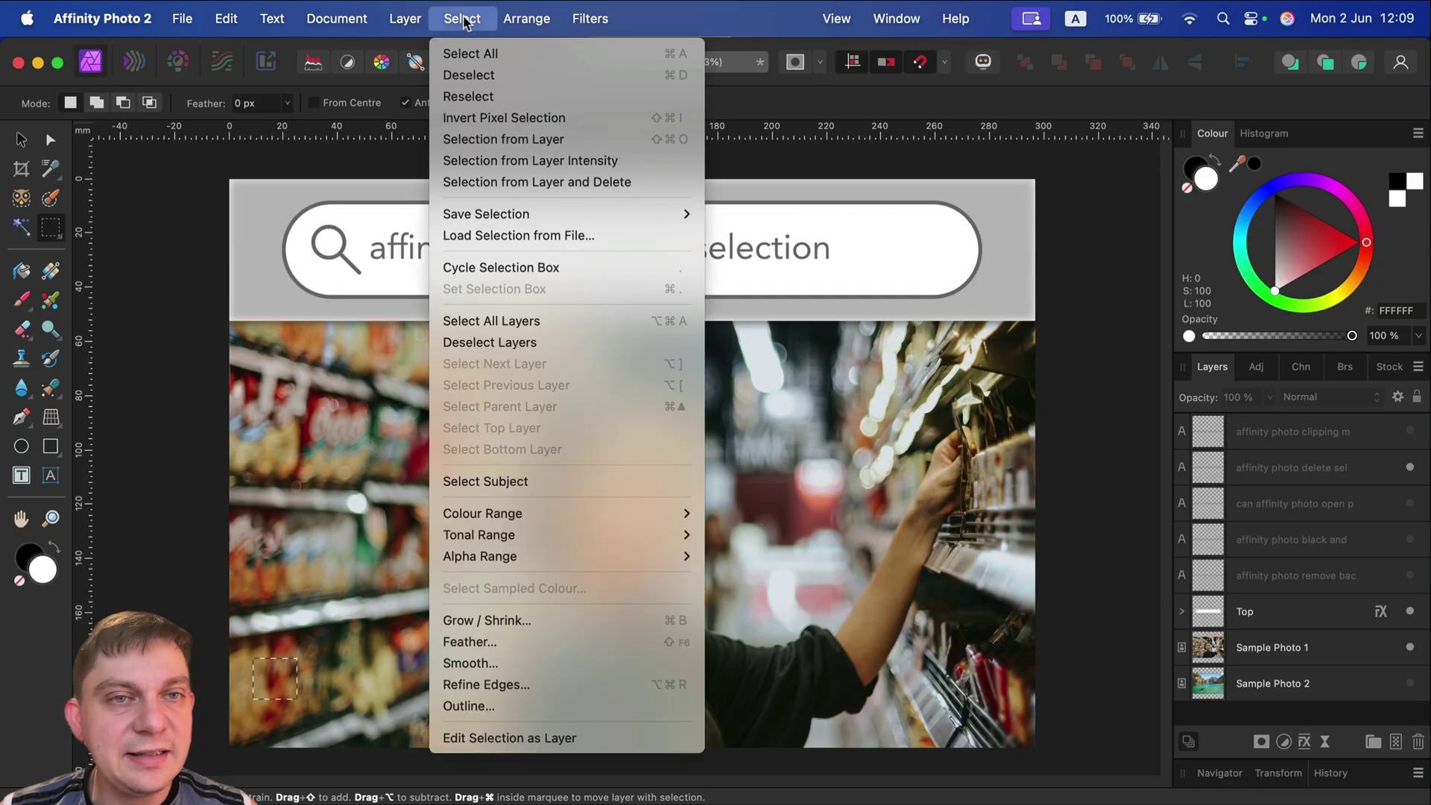
click(470, 76)
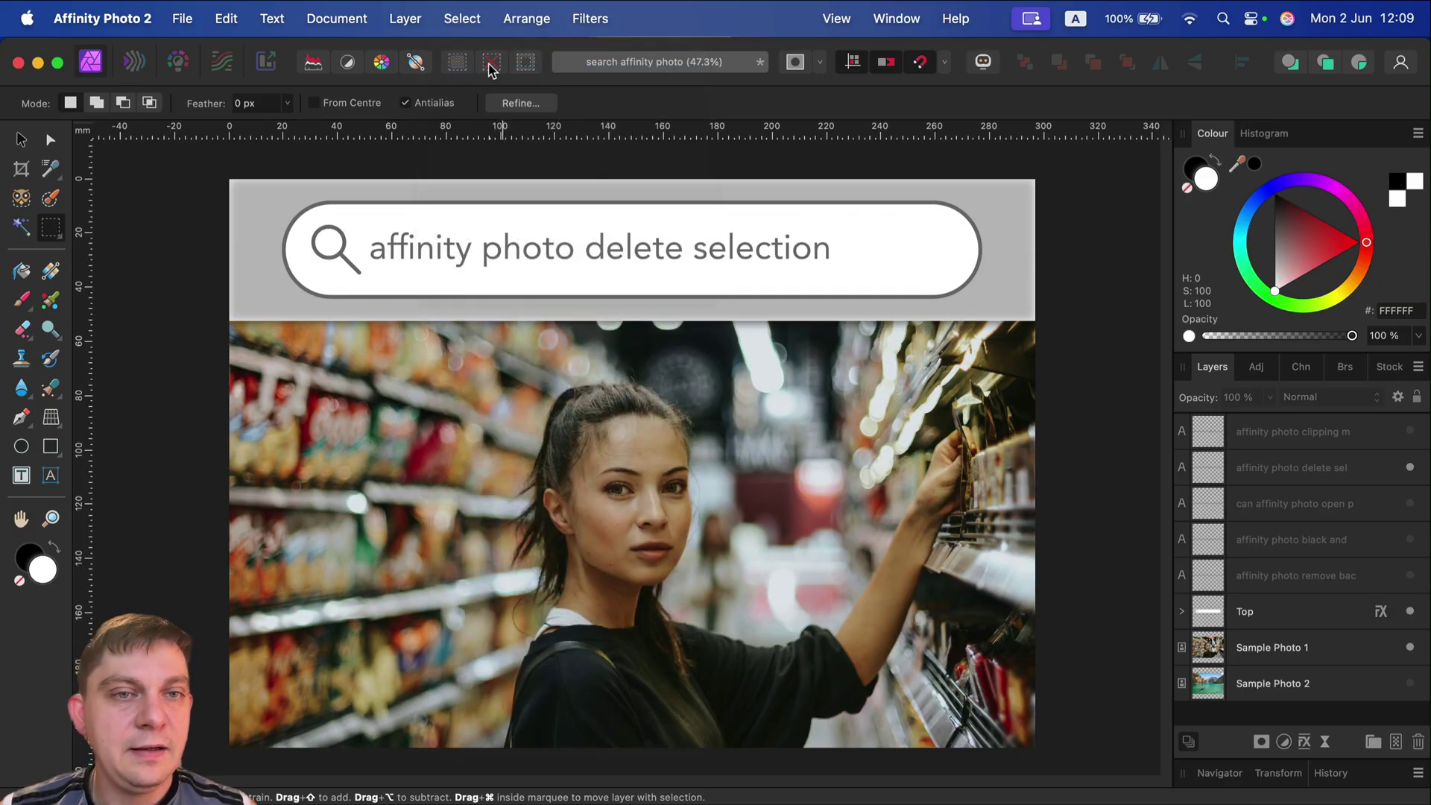
click(64, 239)
click(182, 340)
mouse_move(485, 535)
mouse_down()
mouse_move(417, 463)
mouse_move(586, 397)
mouse_move(775, 548)
mouse_move(481, 548)
mouse_up()
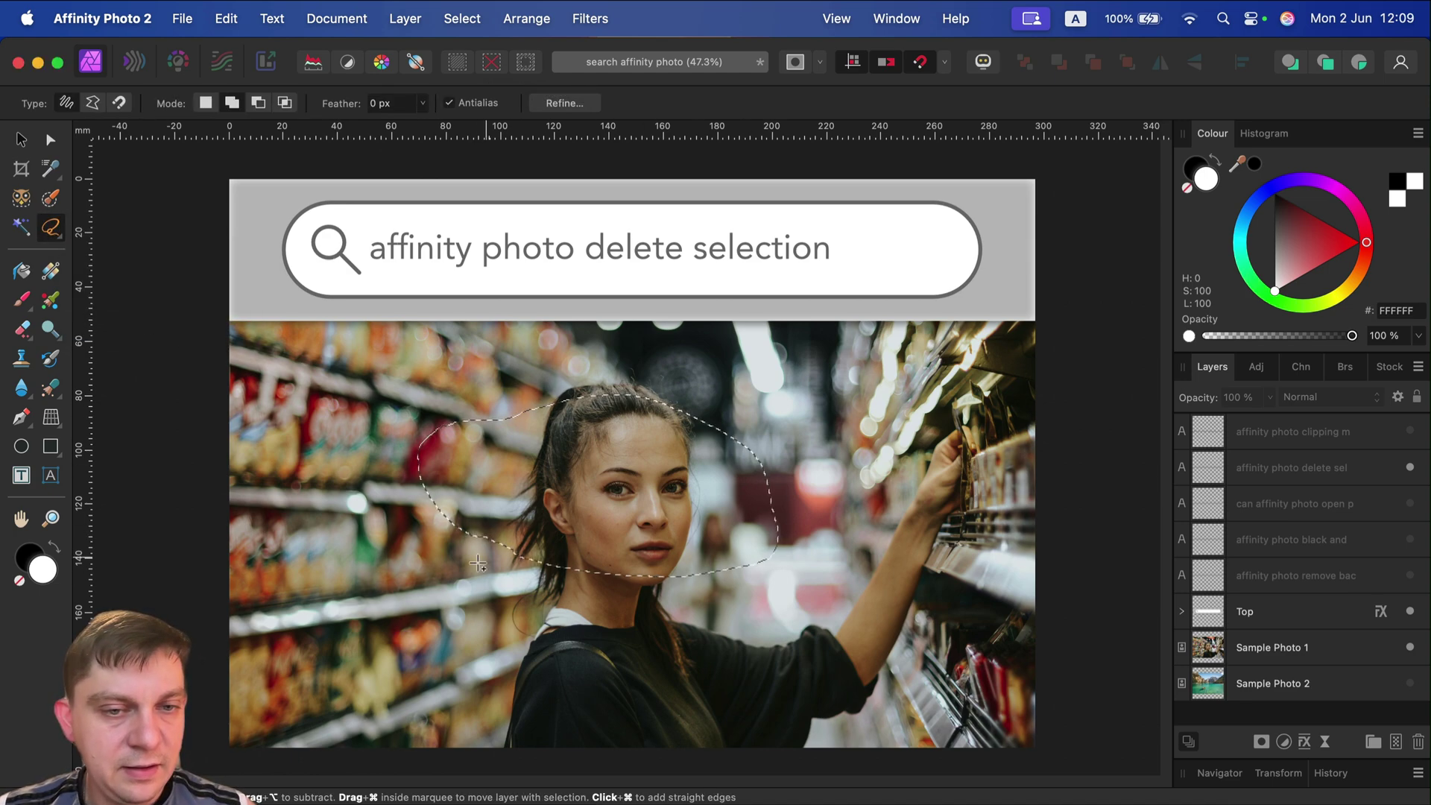
click(497, 70)
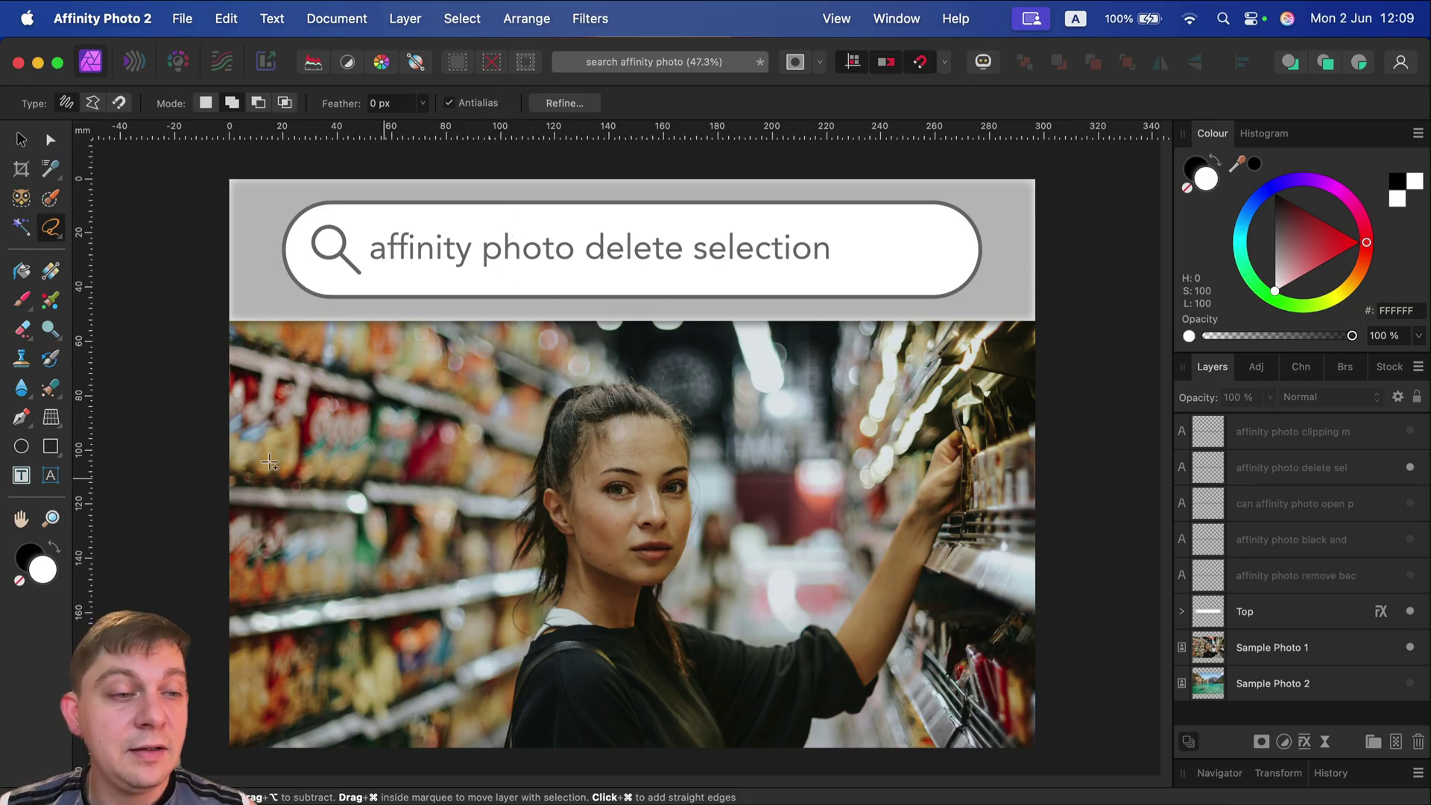
mouse_move(638, 544)
mouse_down()
mouse_move(484, 514)
mouse_move(565, 391)
mouse_move(785, 419)
mouse_move(924, 574)
mouse_move(791, 597)
mouse_move(678, 542)
mouse_move(645, 547)
mouse_up()
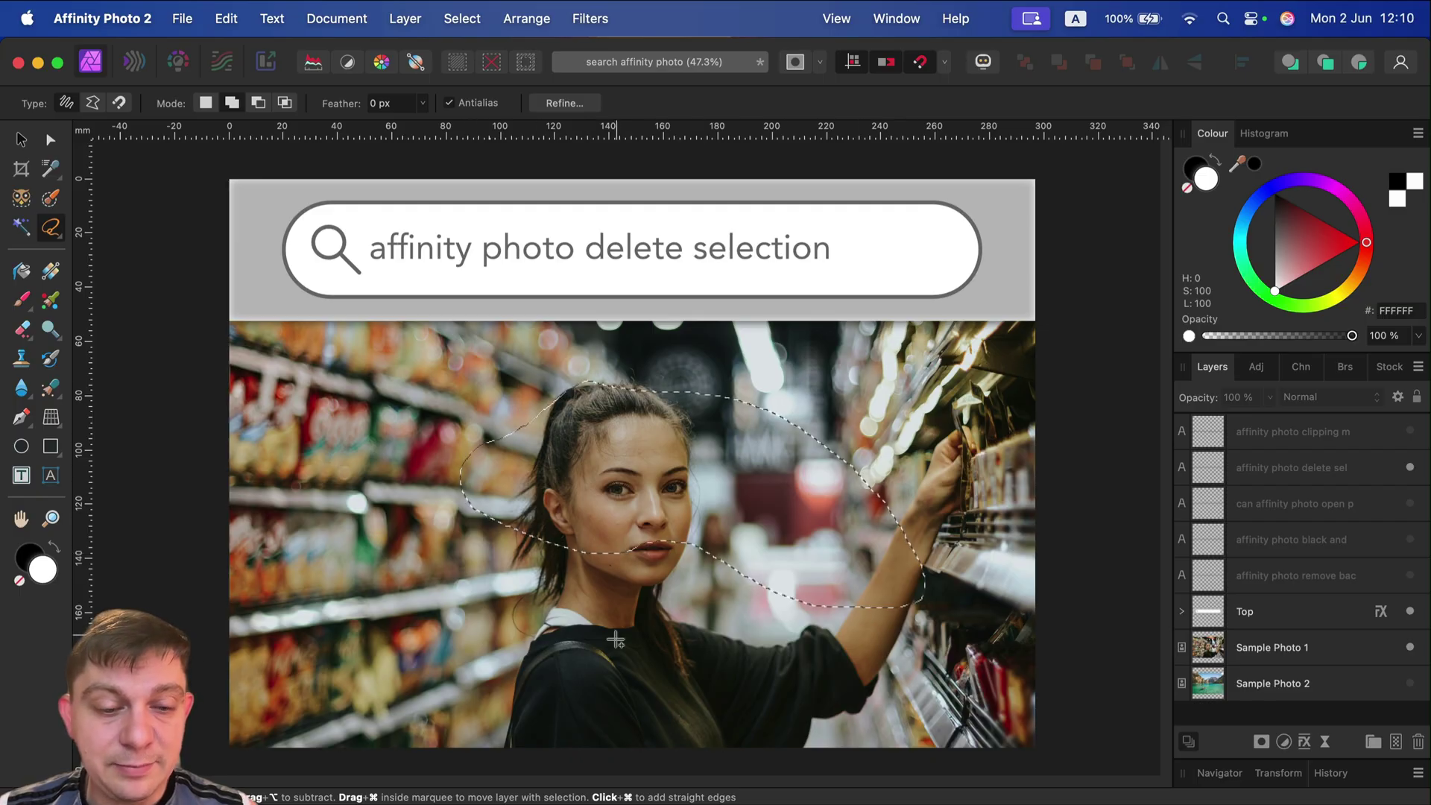
click(638, 603)
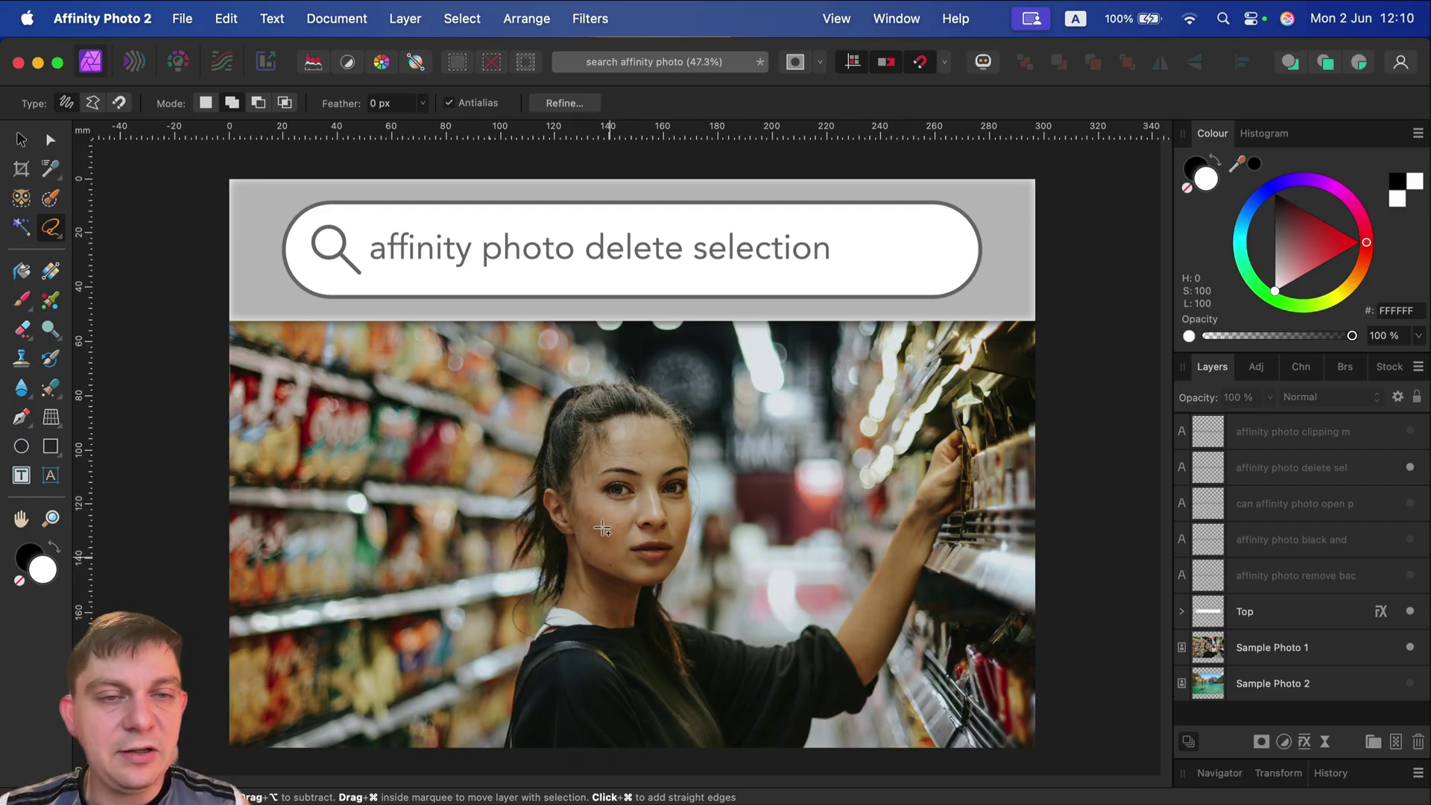
mouse_move(523, 444)
mouse_down()
mouse_move(740, 576)
mouse_move(559, 599)
mouse_move(510, 480)
mouse_move(522, 451)
mouse_up()
click(492, 62)
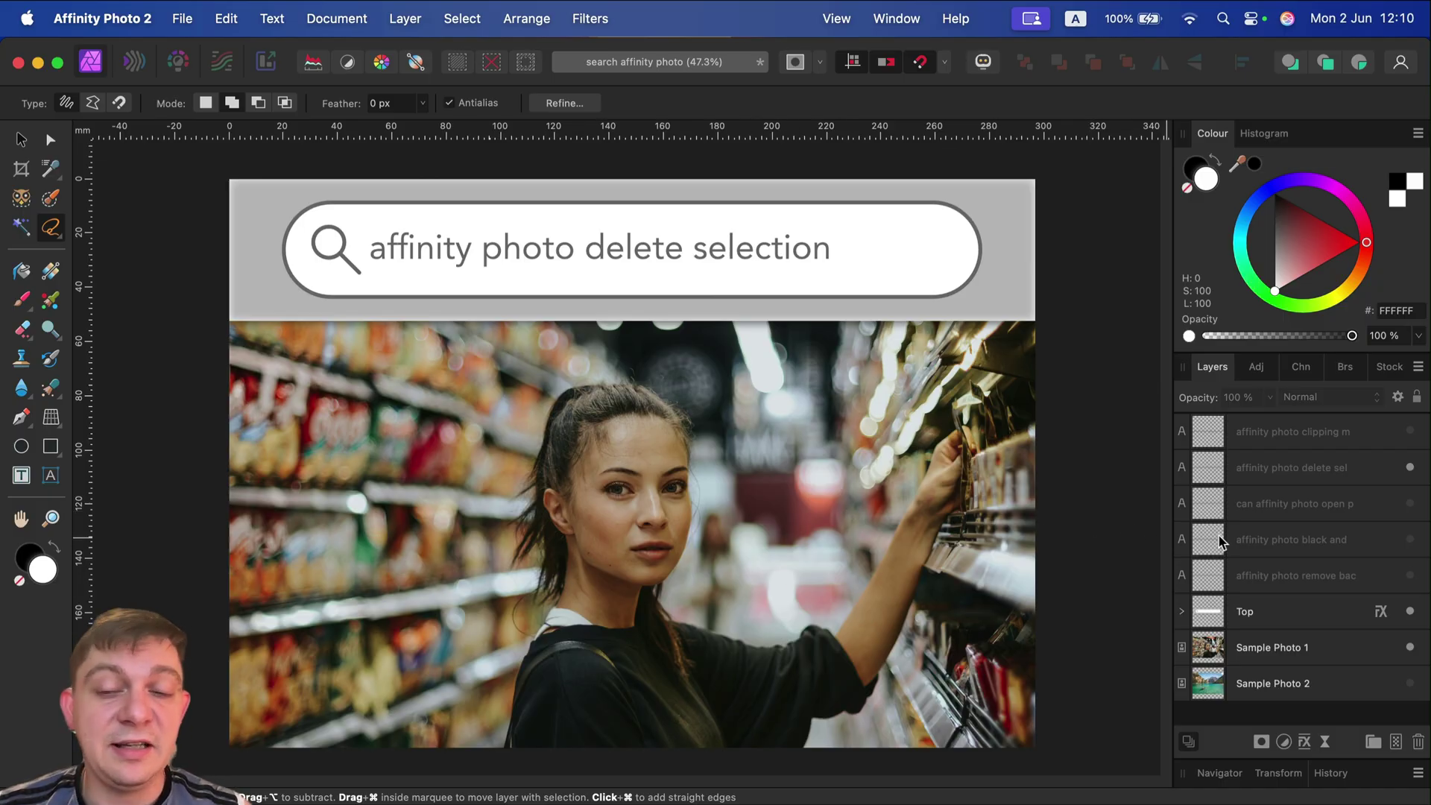
Step: Swap the search text to 'affinity photo clipping mask'
click(1410, 468)
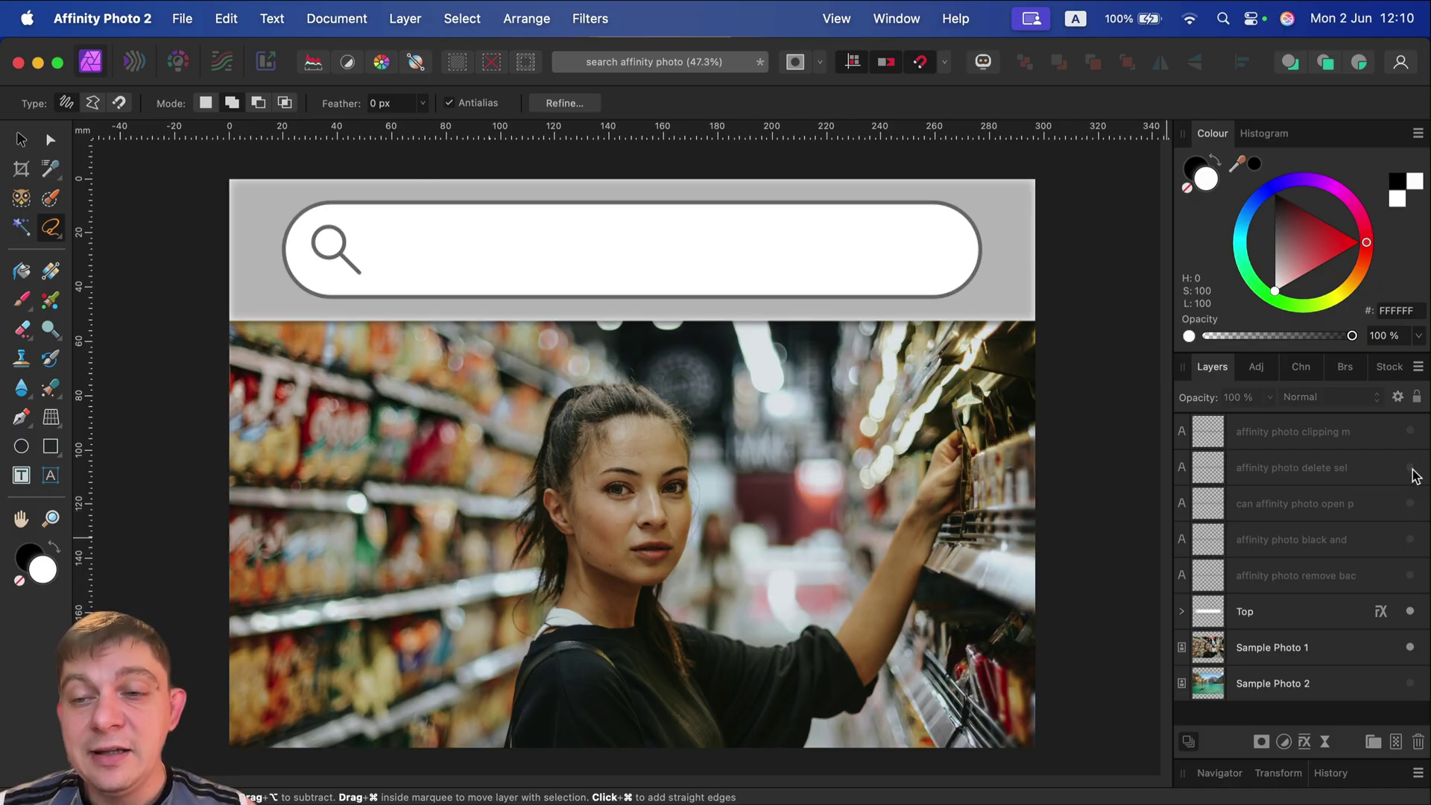
click(1410, 431)
click(1360, 435)
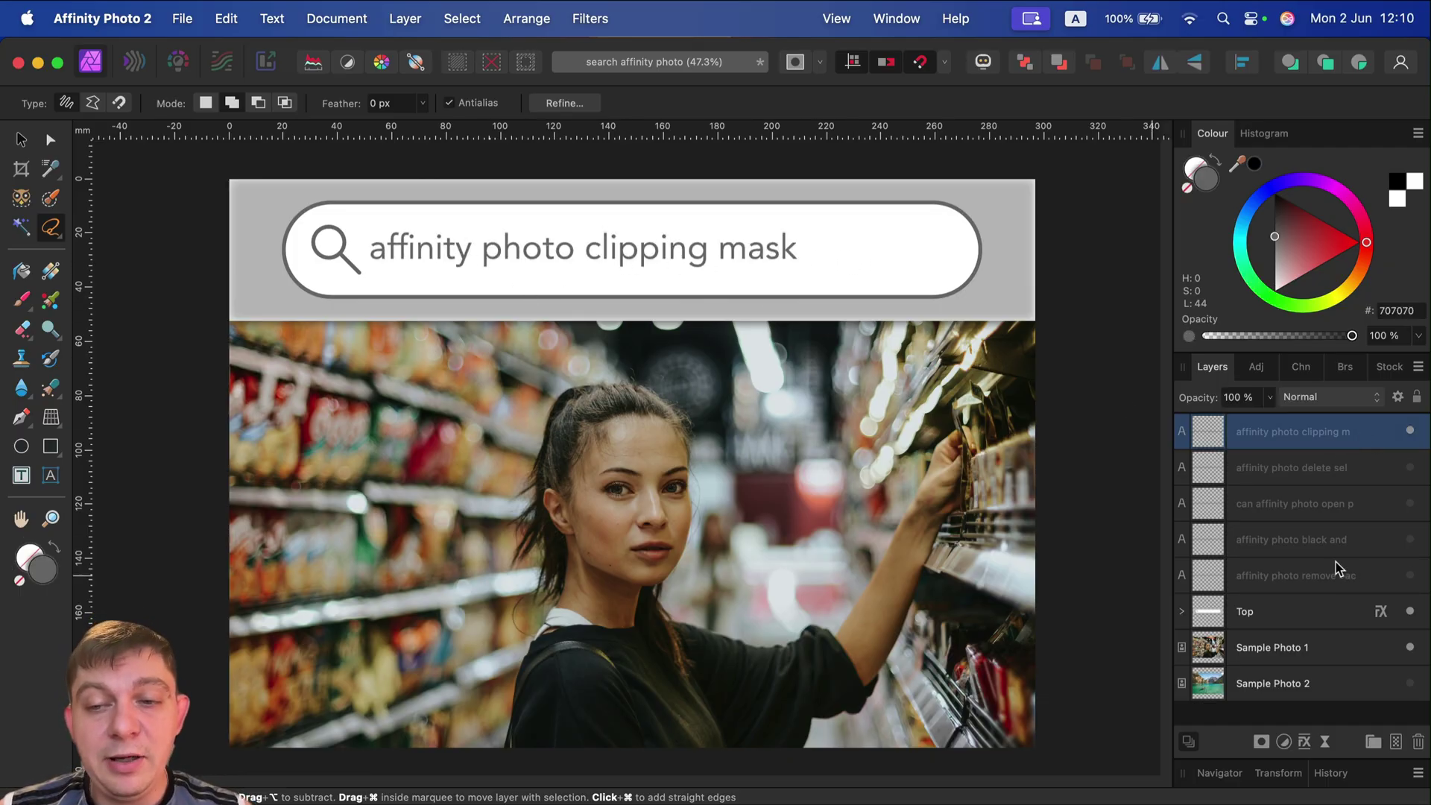
Step: With Sample Photo 1 selected, draw a white circle over the woman's face
click(1338, 647)
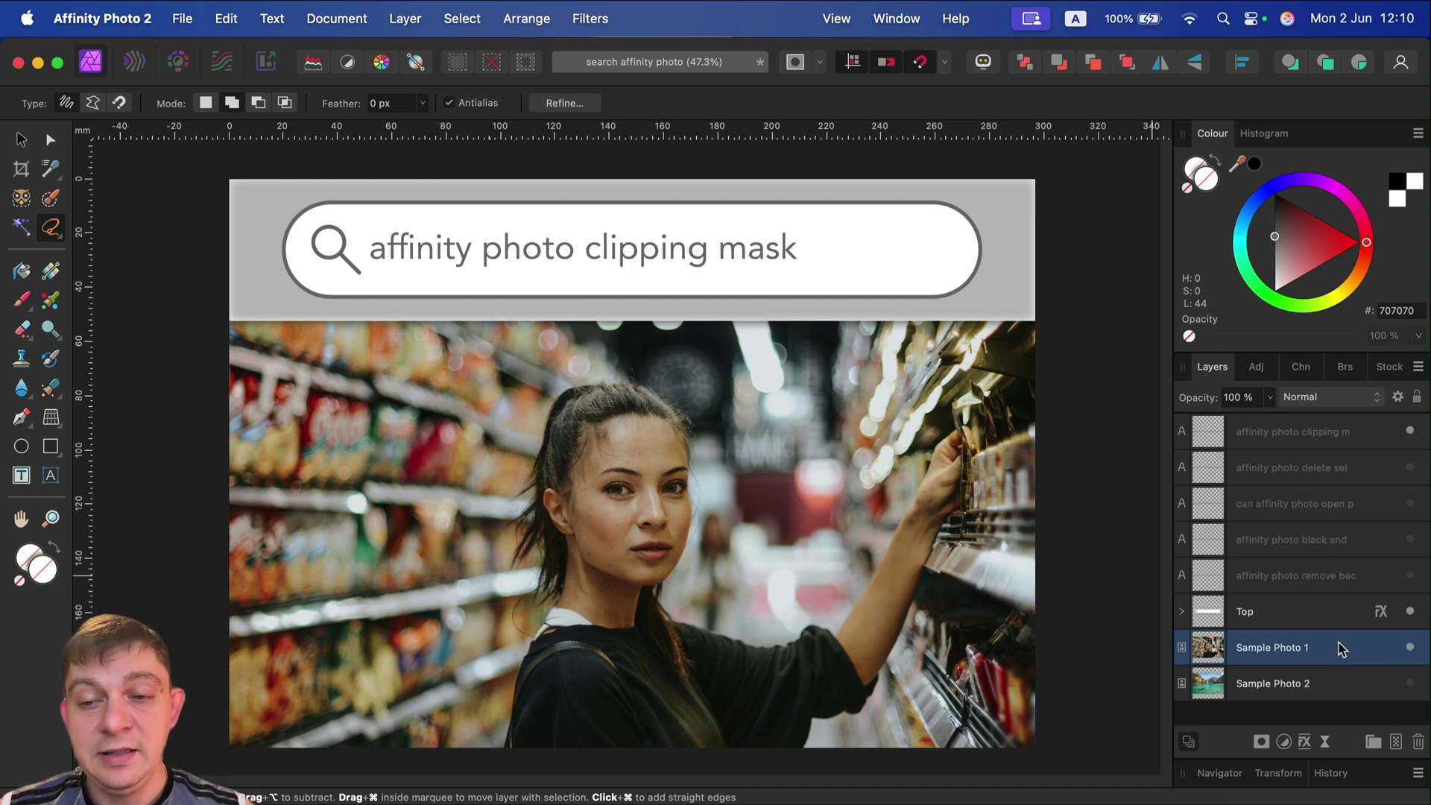
click(21, 449)
drag(403, 369, 667, 634)
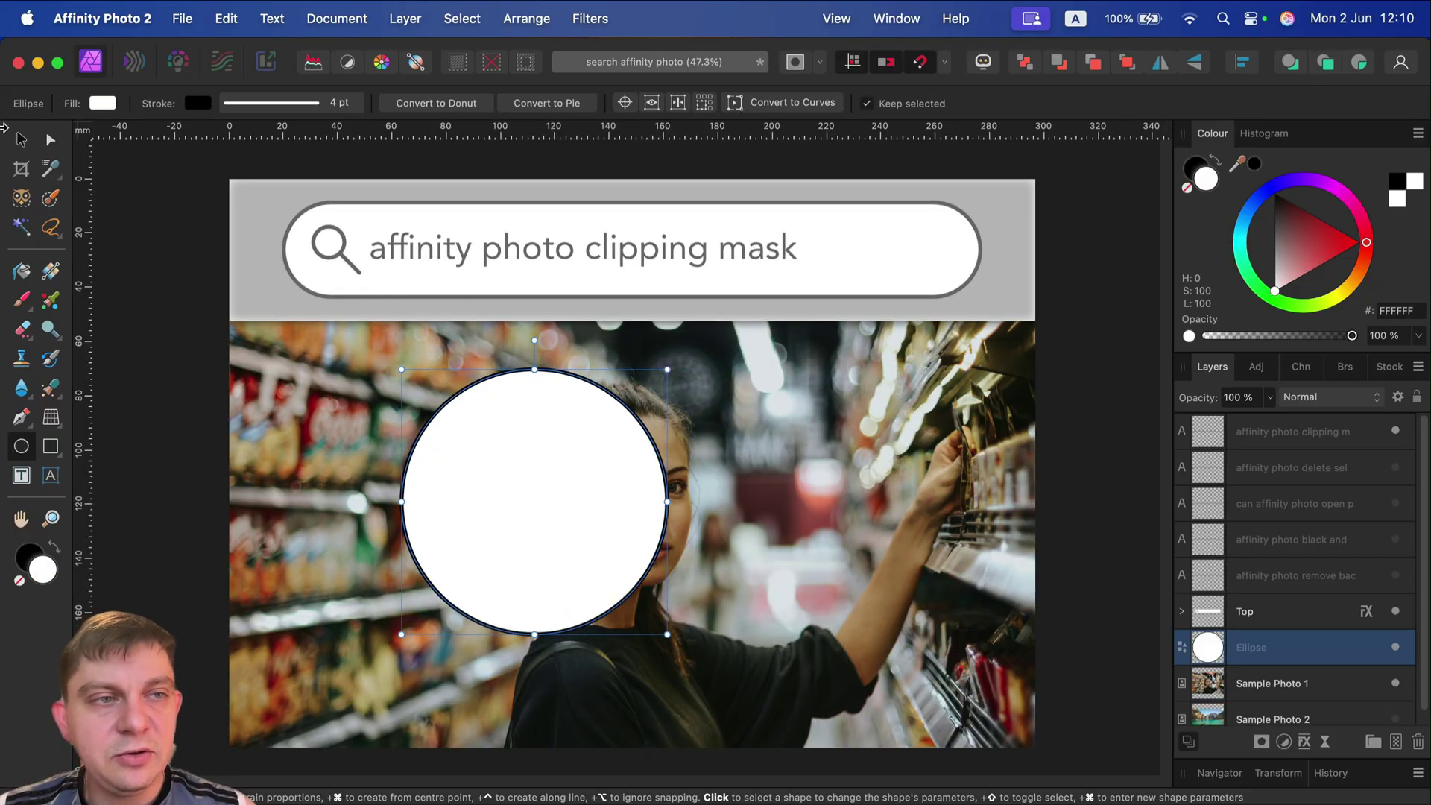
click(21, 139)
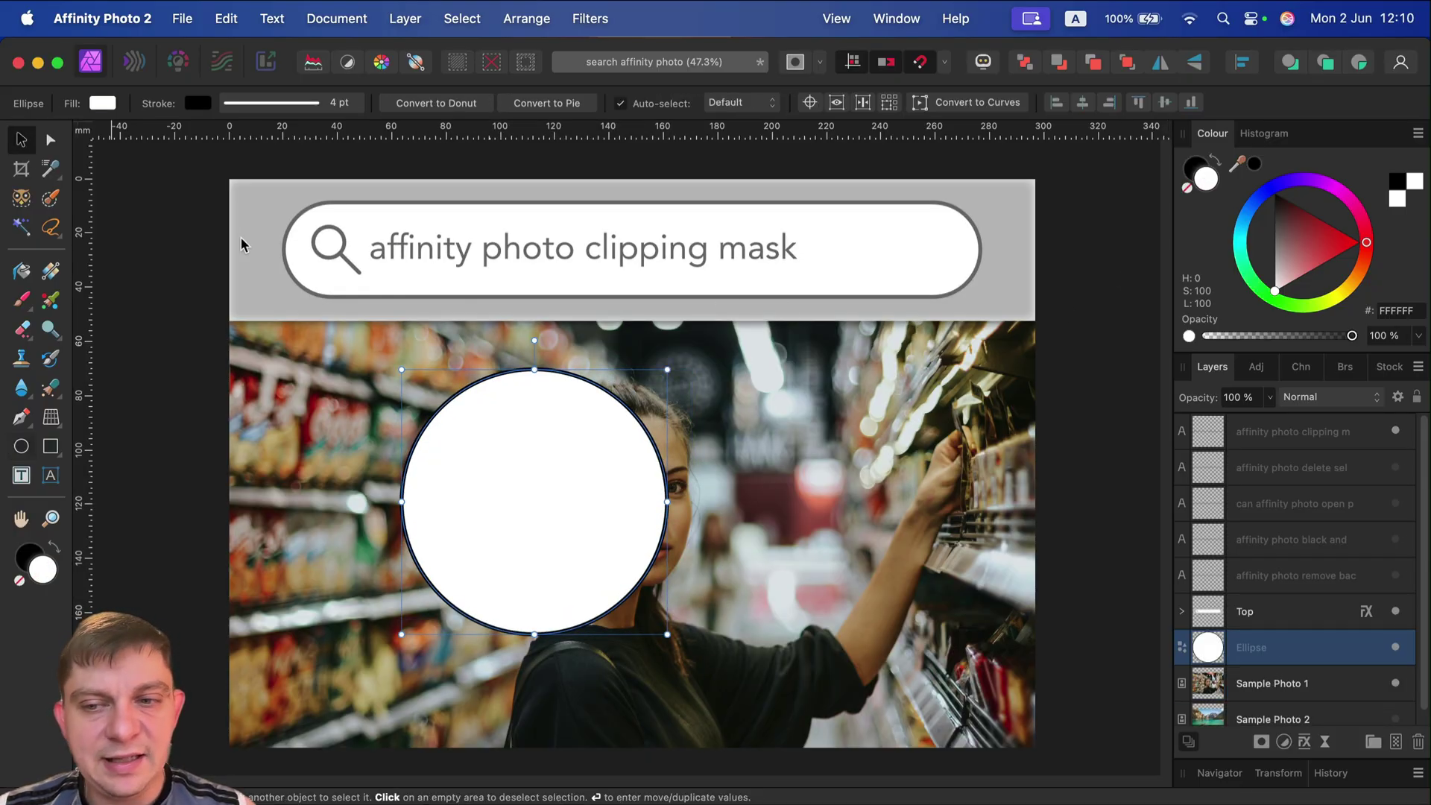
Step: Clip Sample Photo 1 inside the ellipse with Mask to Below
right_click(1294, 653)
scroll(1291, 552, down, 5)
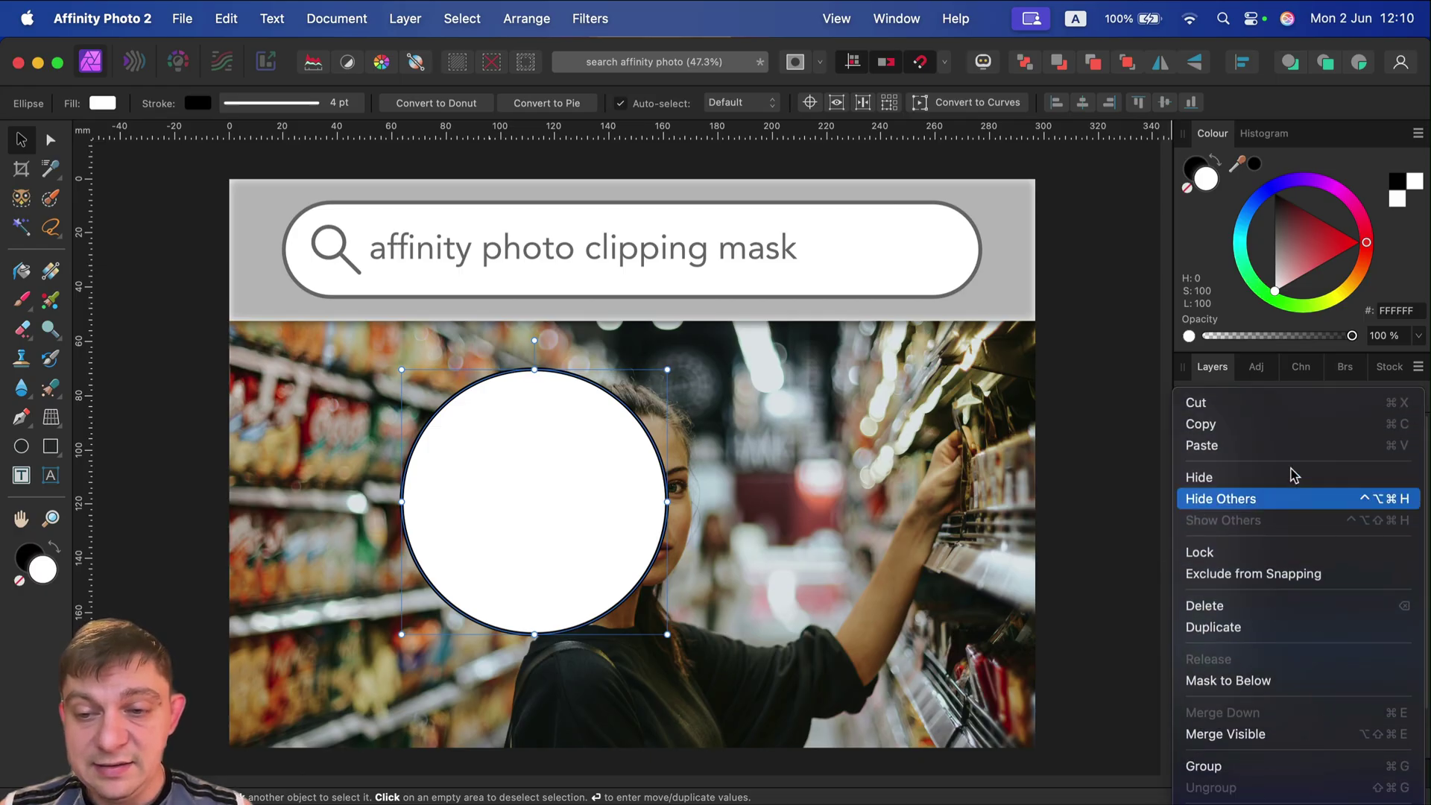
scroll(1292, 767, down, 3)
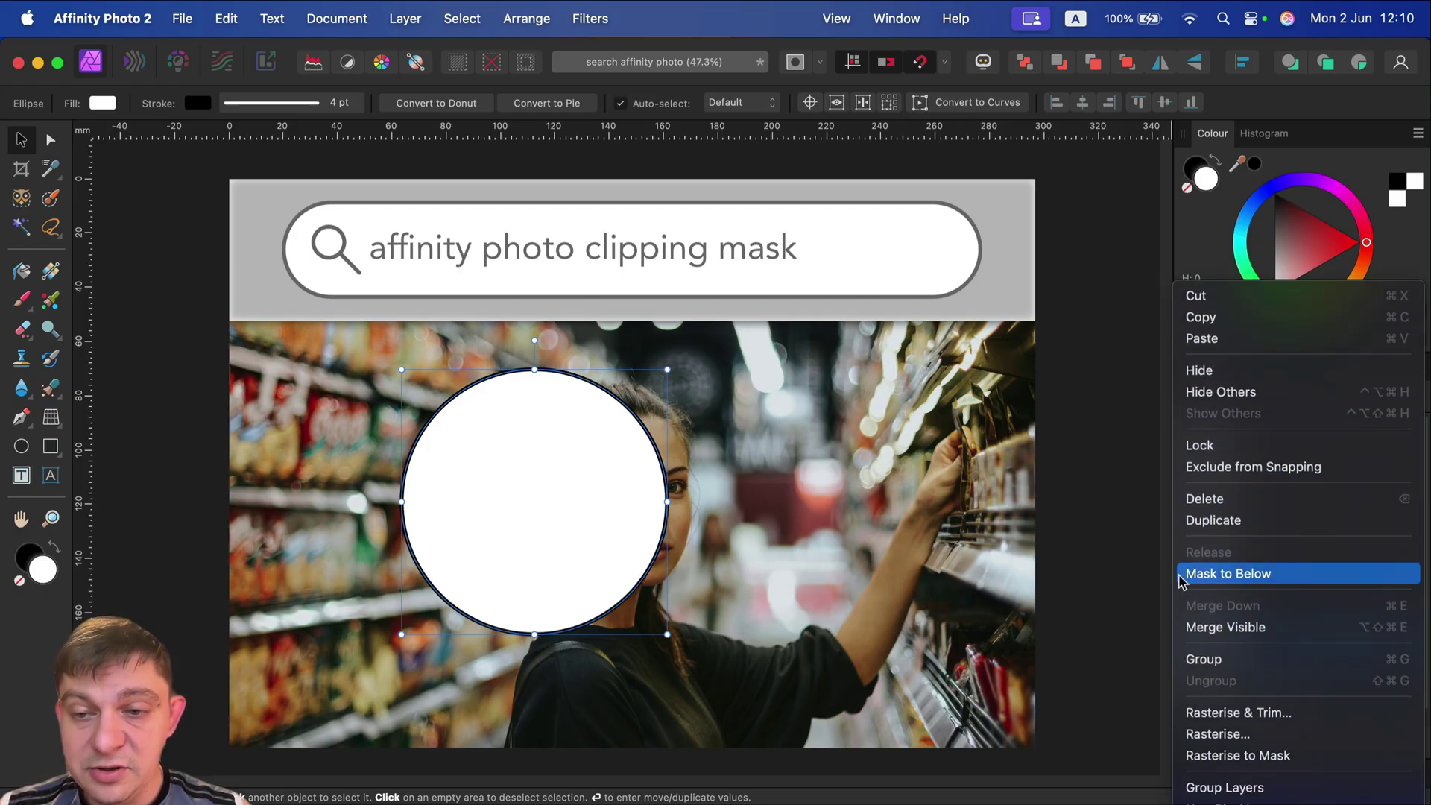
click(1279, 581)
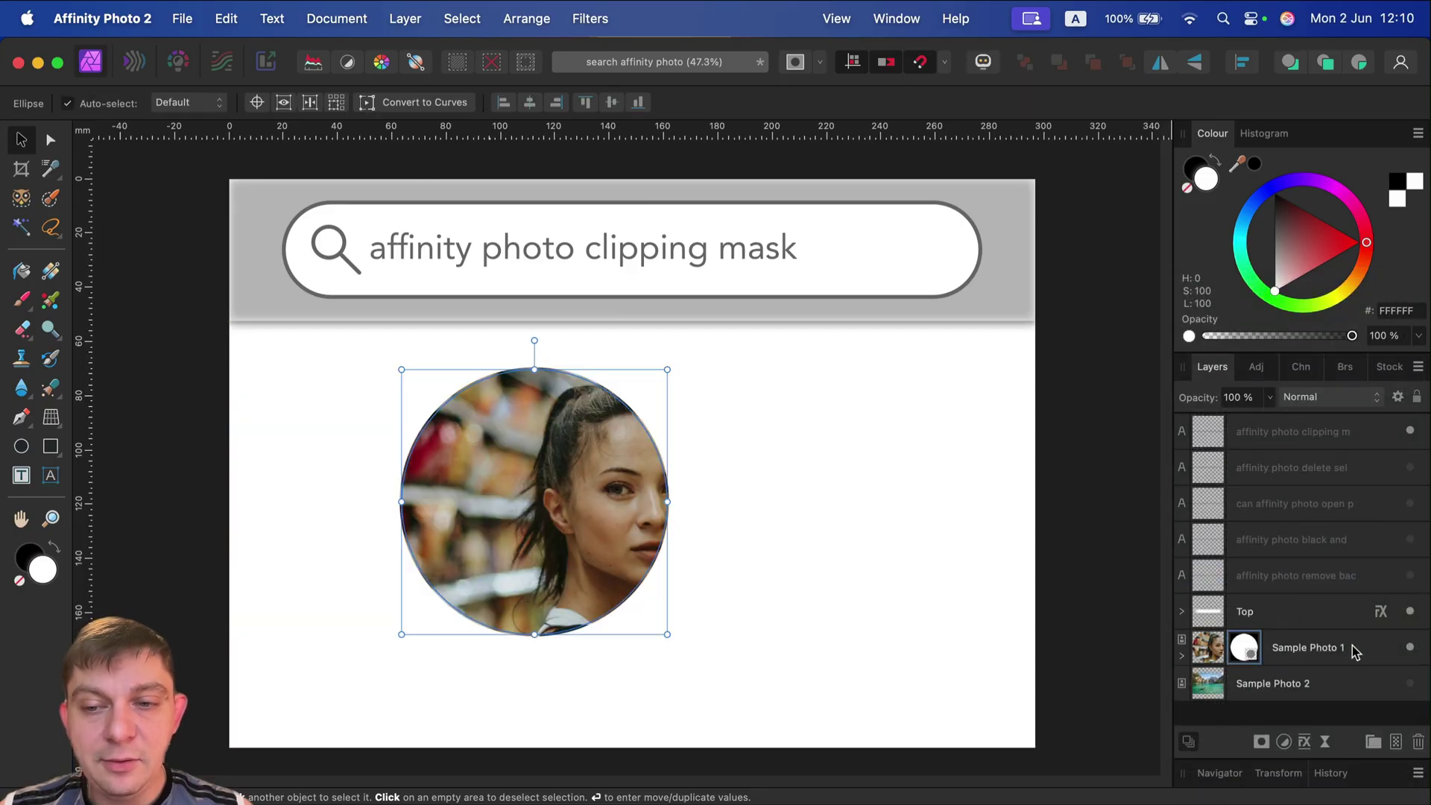
Step: Move the circle mask so it frames the woman's face
click(1181, 656)
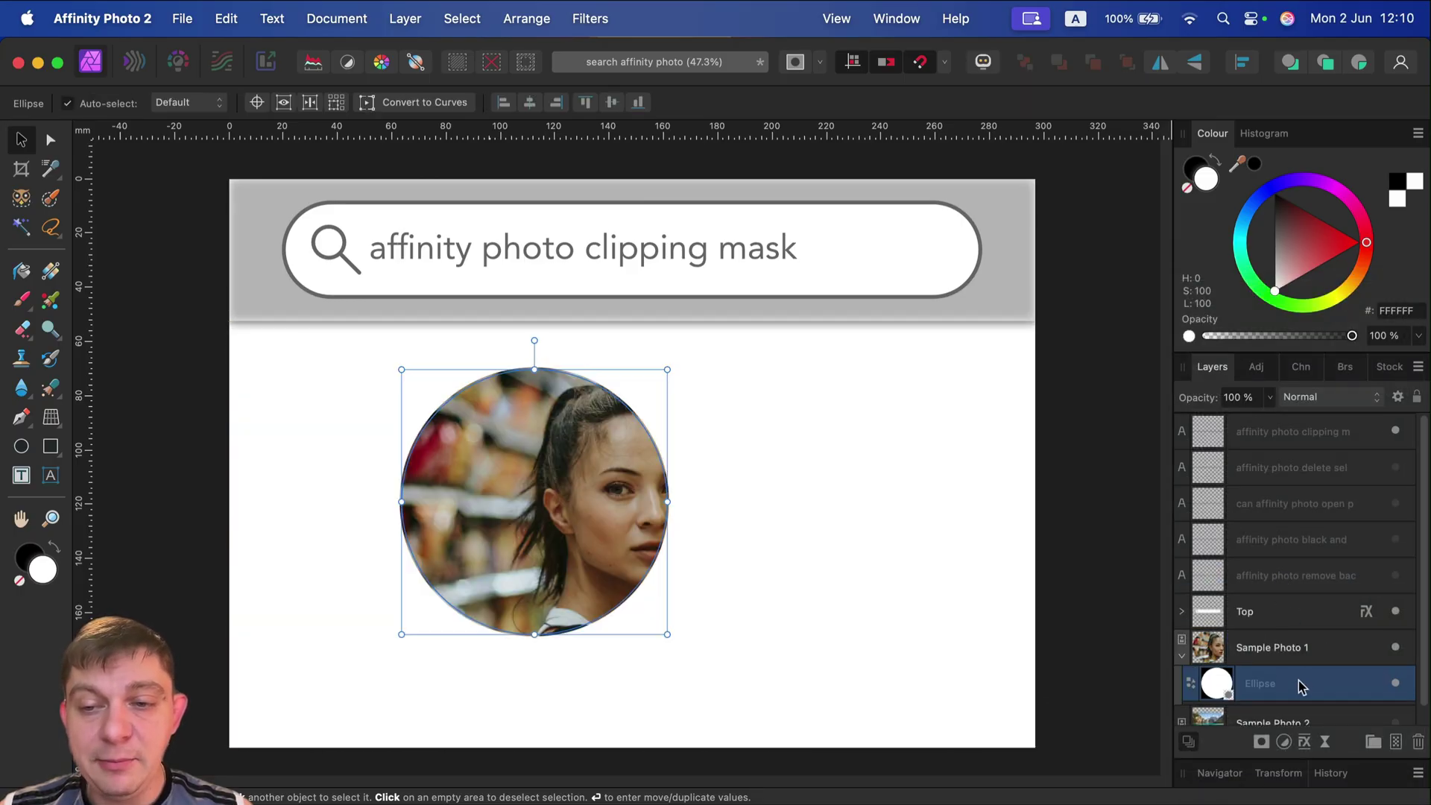
scroll(1300, 689, down, 1)
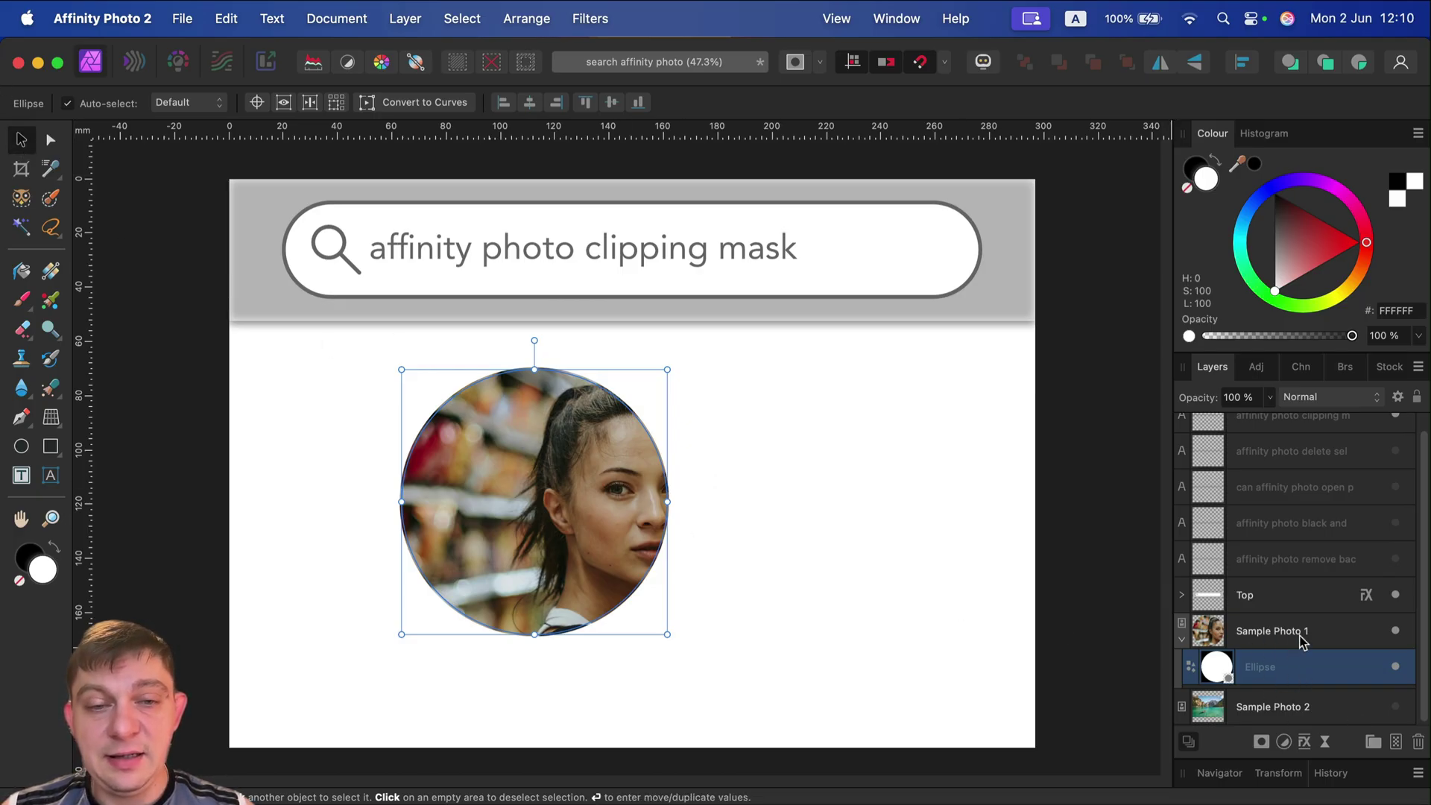
drag(627, 510, 711, 498)
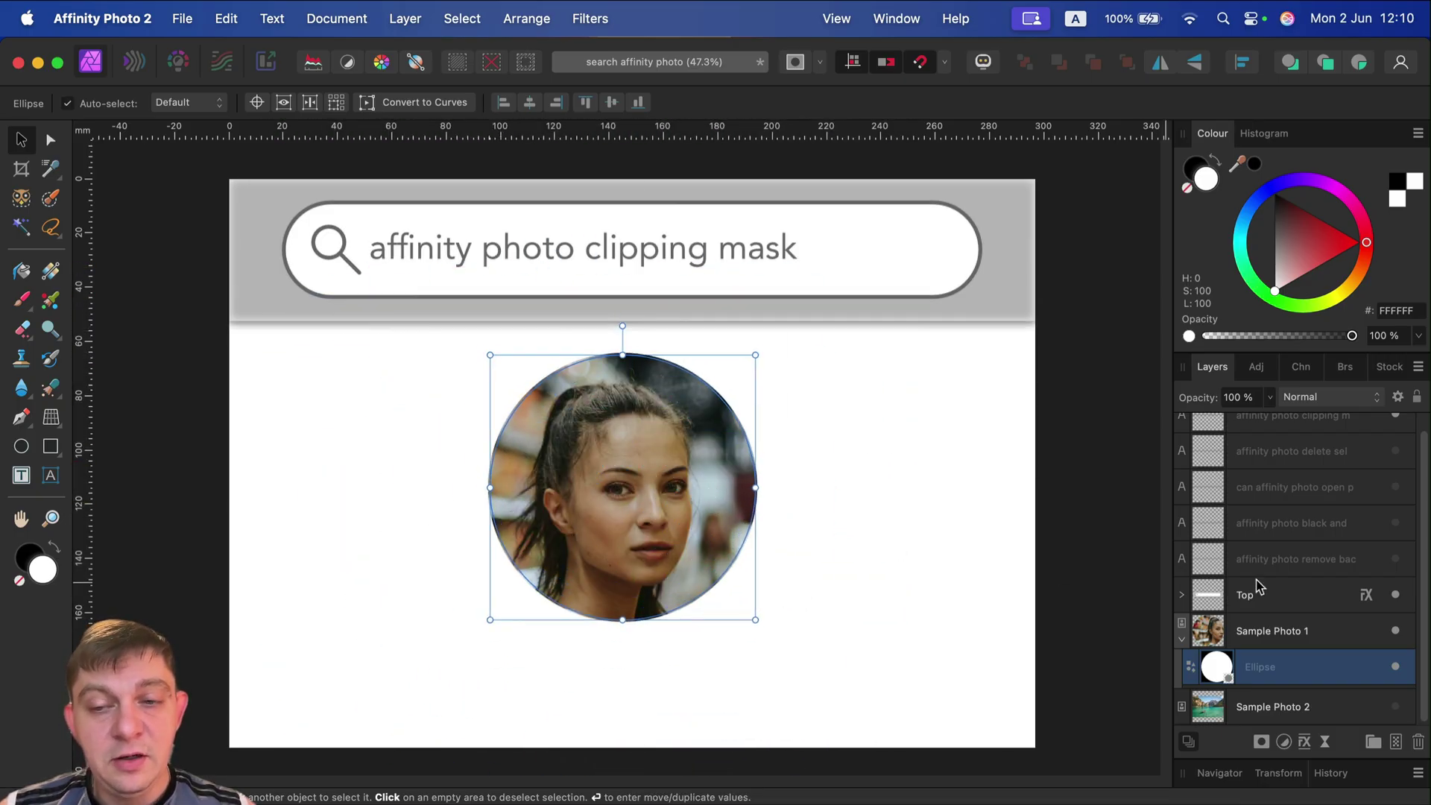
click(1351, 634)
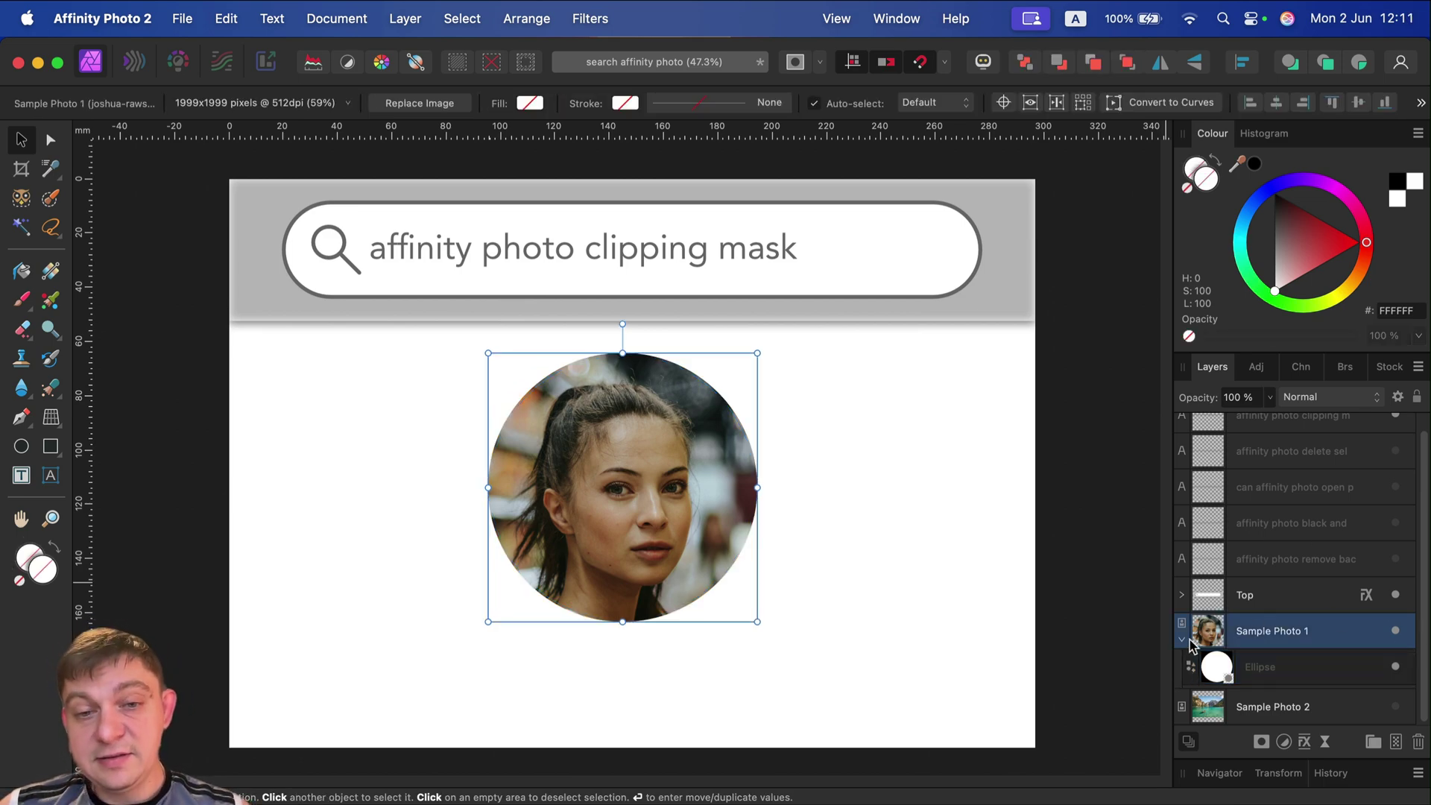
click(1338, 678)
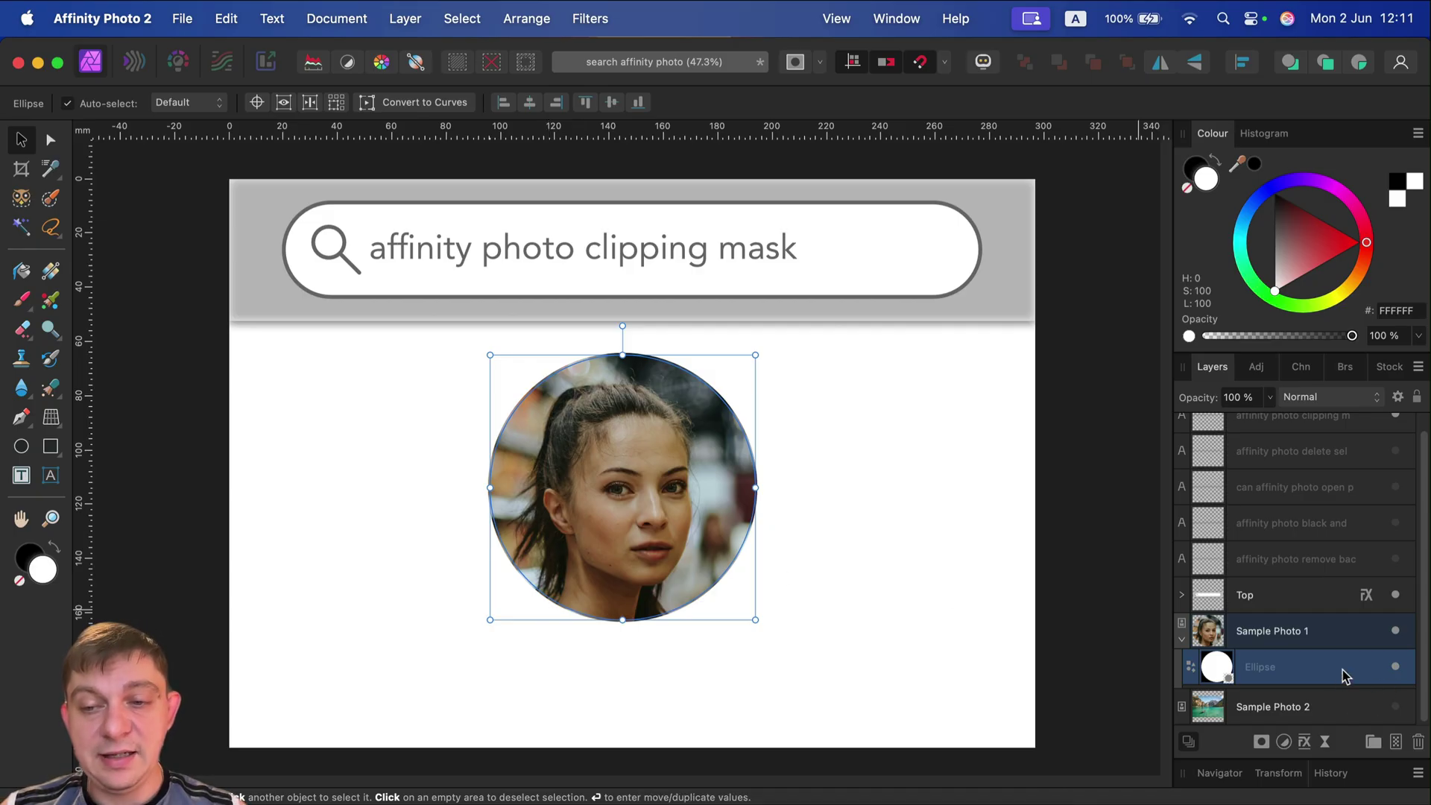
drag(1342, 675, 1335, 620)
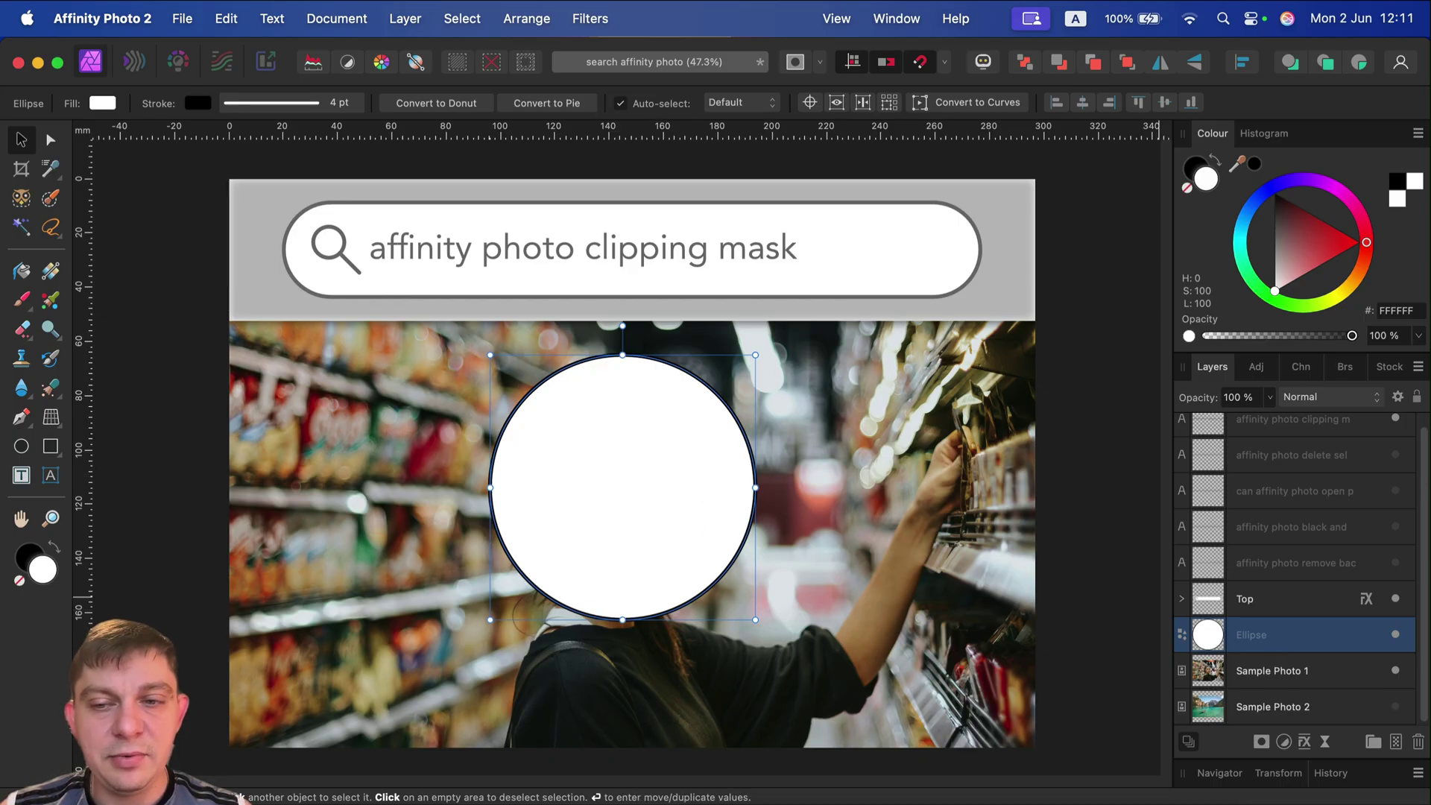
drag(1250, 643, 1326, 674)
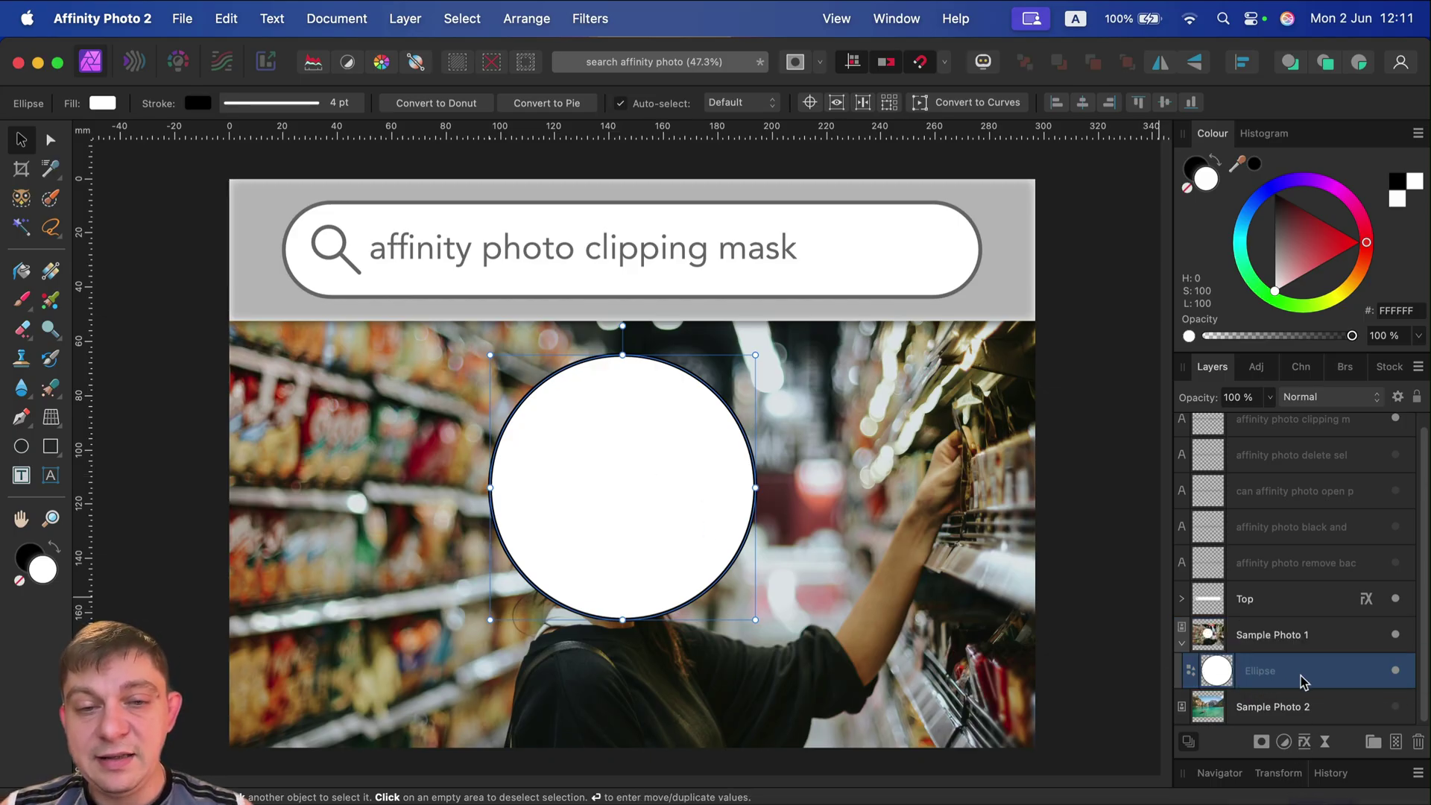
key(super+z)
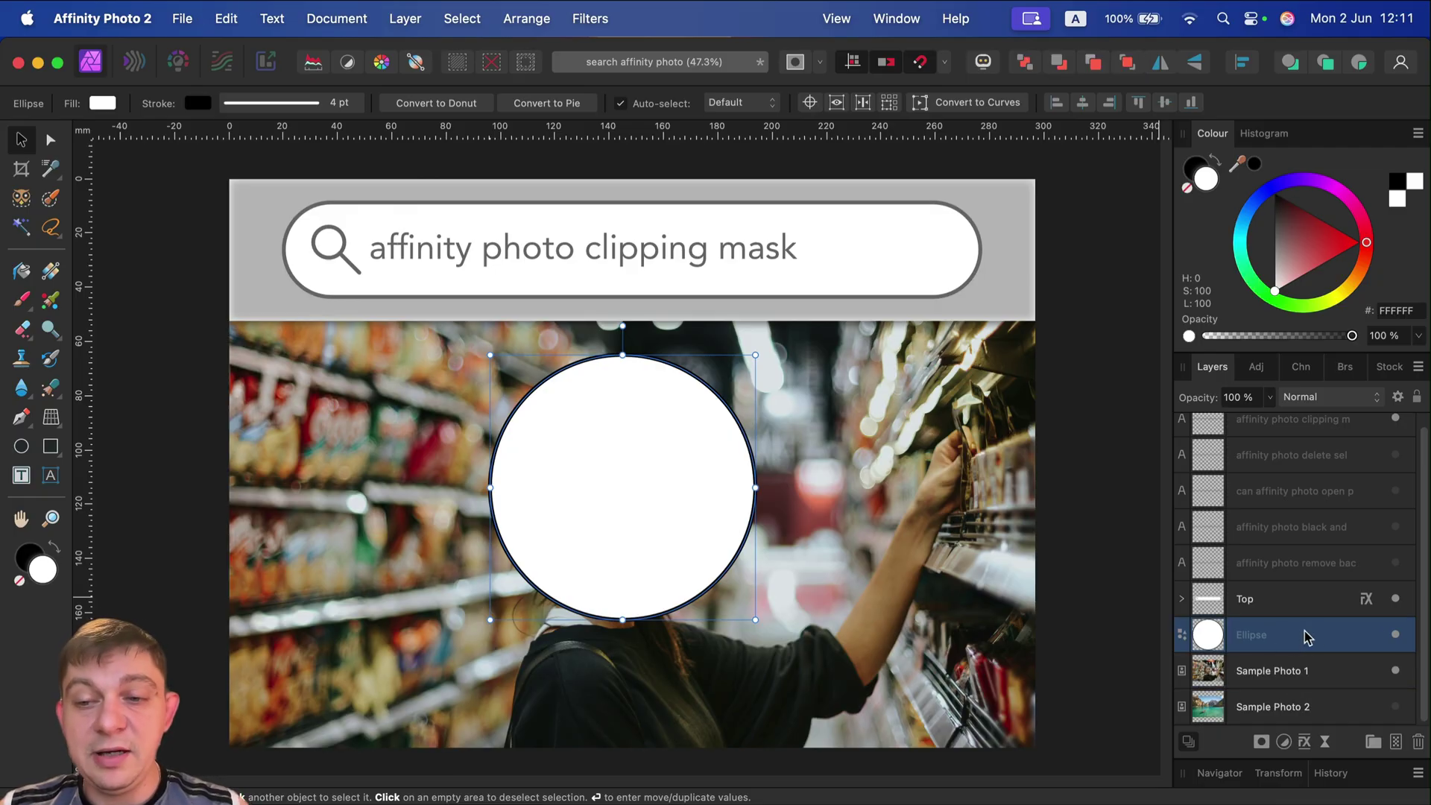
right_click(1305, 638)
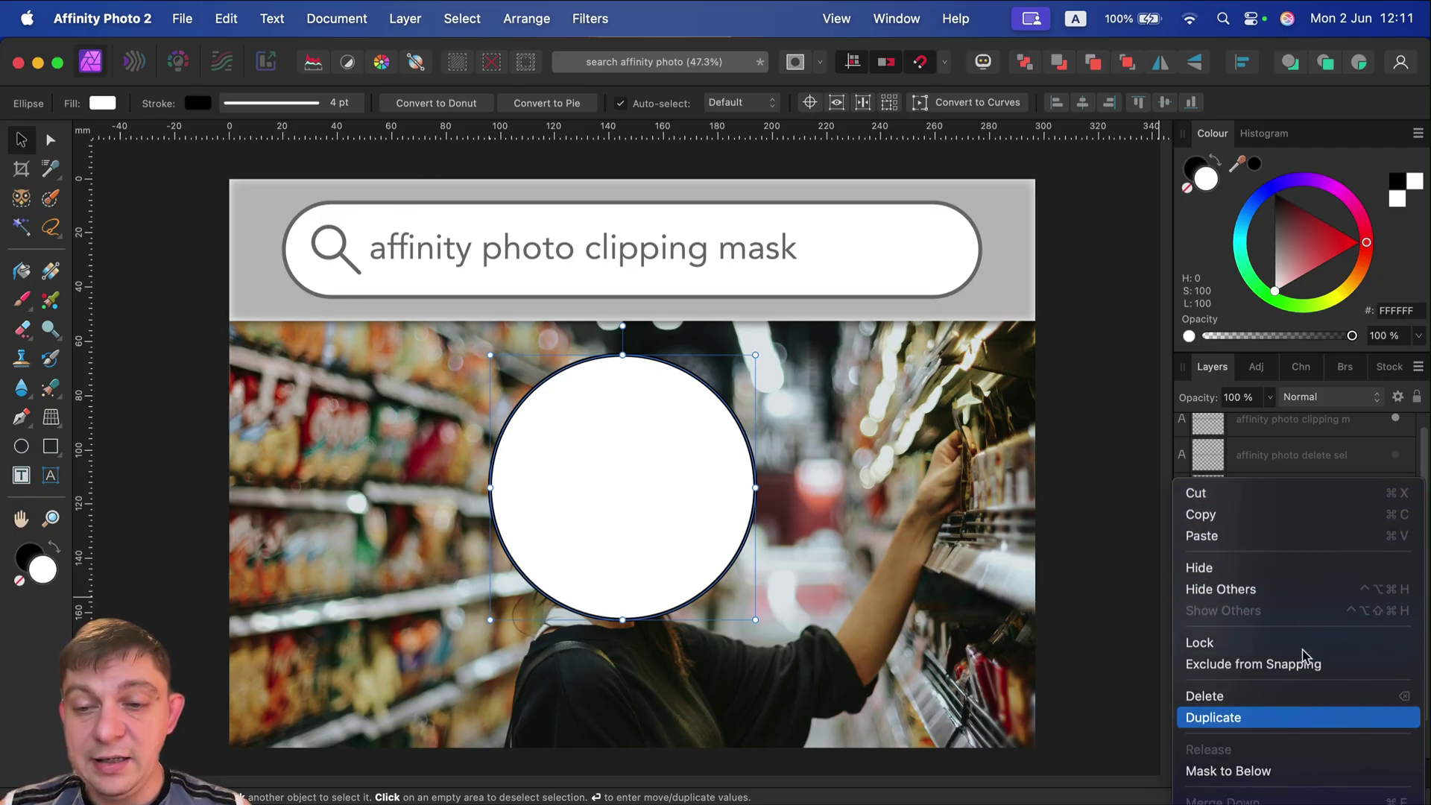
scroll(1297, 612, down, 3)
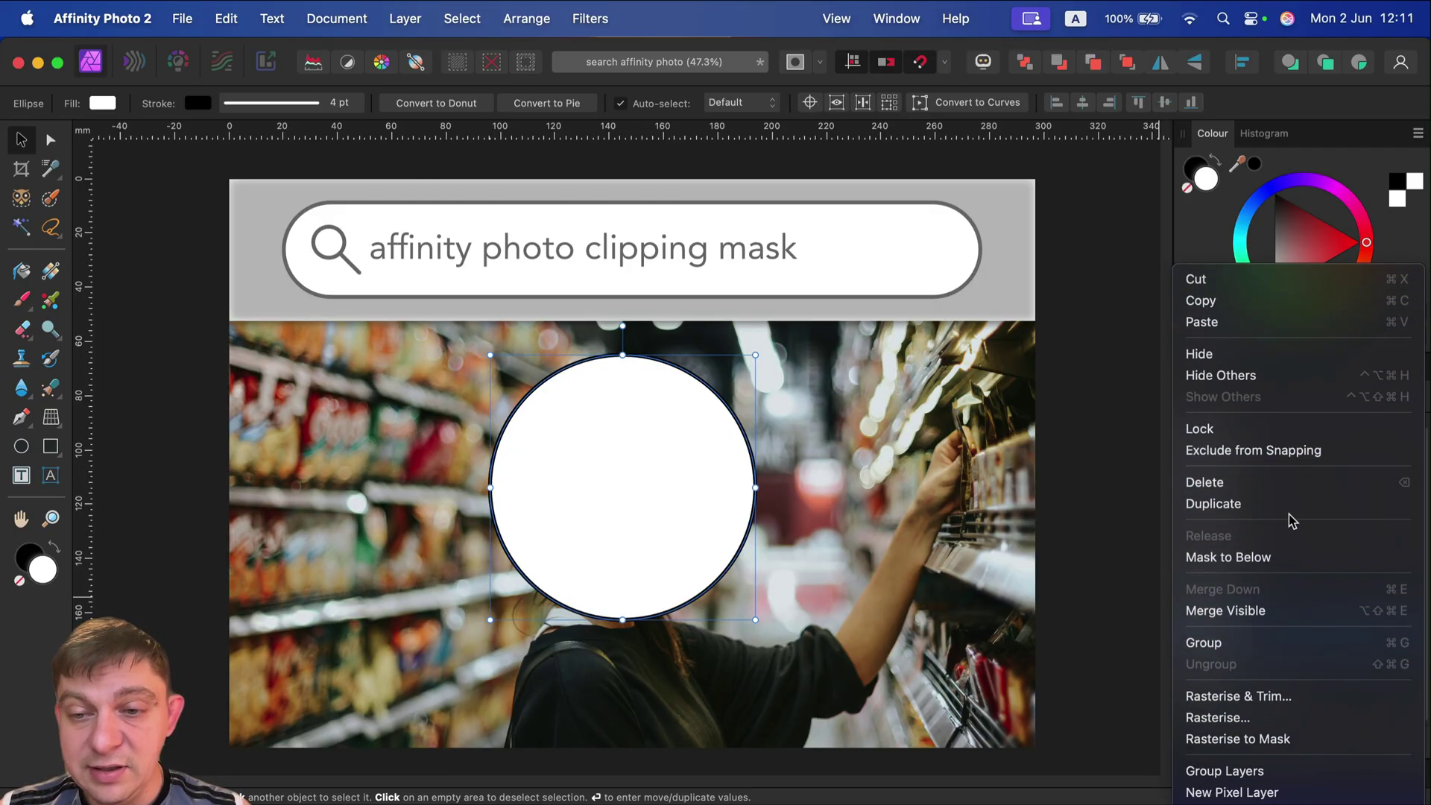
scroll(1312, 514, down, 2)
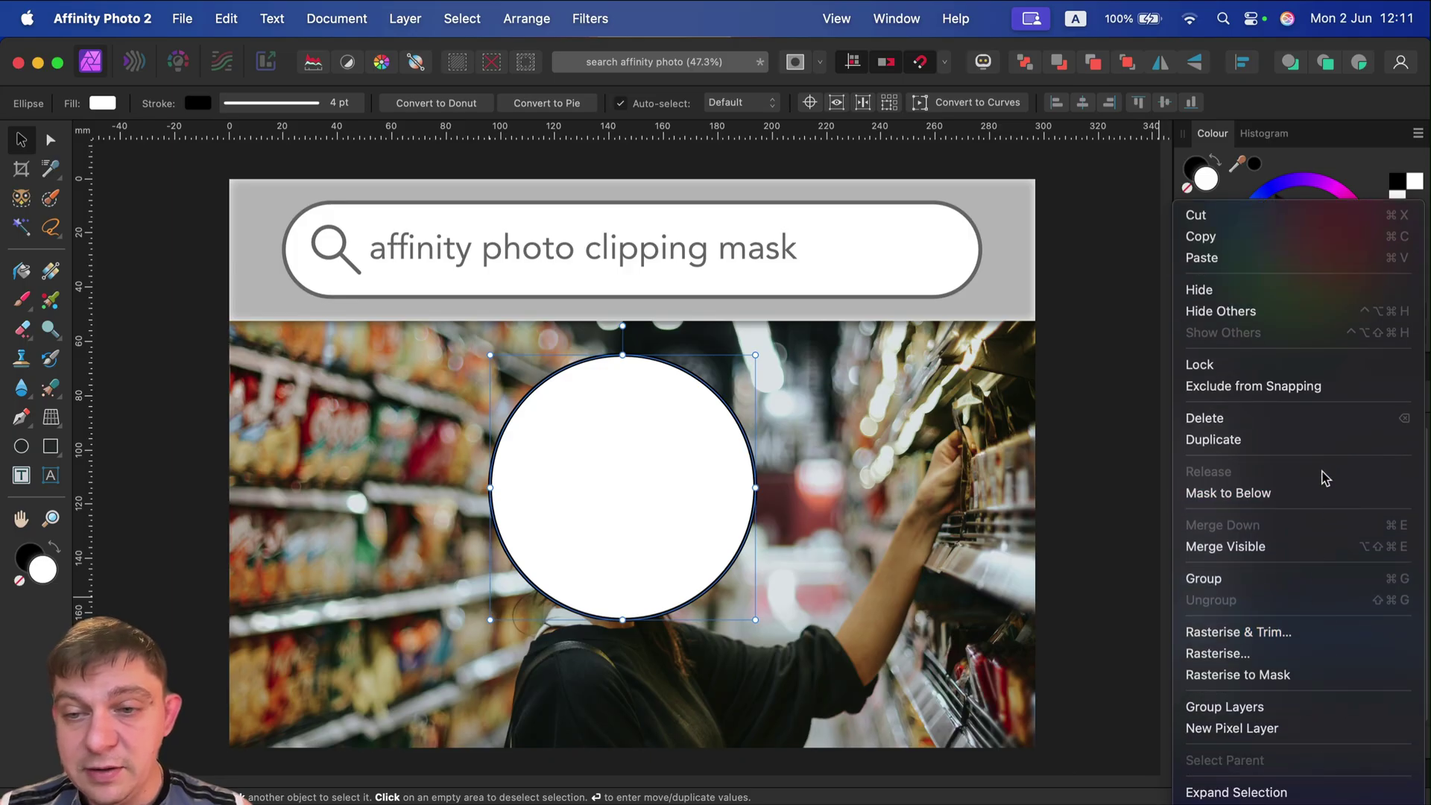
click(1309, 495)
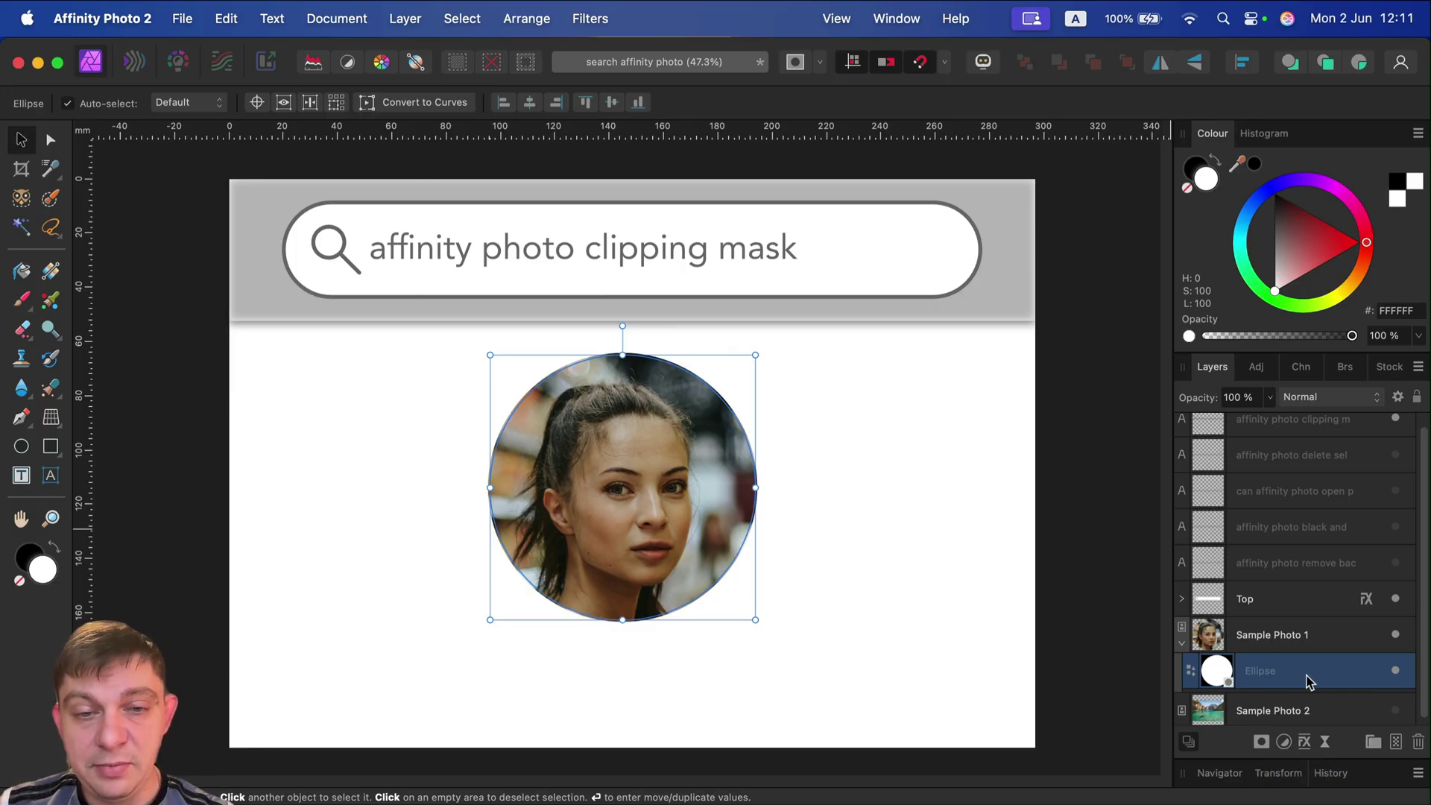
Step: Nudge the circle mask about 30 pixels lower and hide the 'affinity photo clipping mask' text layer
mouse_move(732, 514)
mouse_down()
mouse_move(876, 533)
mouse_move(744, 549)
mouse_move(732, 537)
mouse_up()
click(1344, 633)
scroll(1355, 588, up, 1)
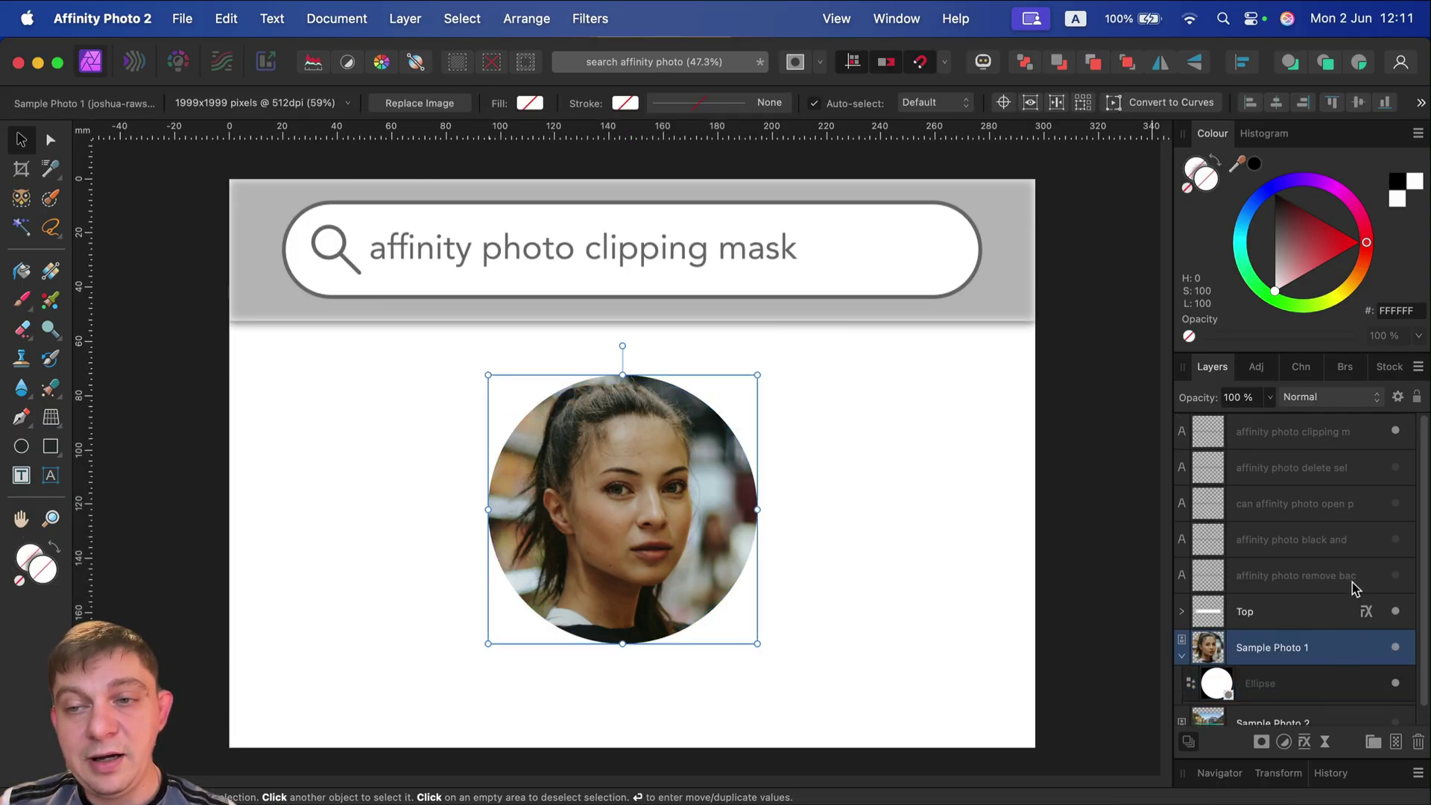
click(1395, 433)
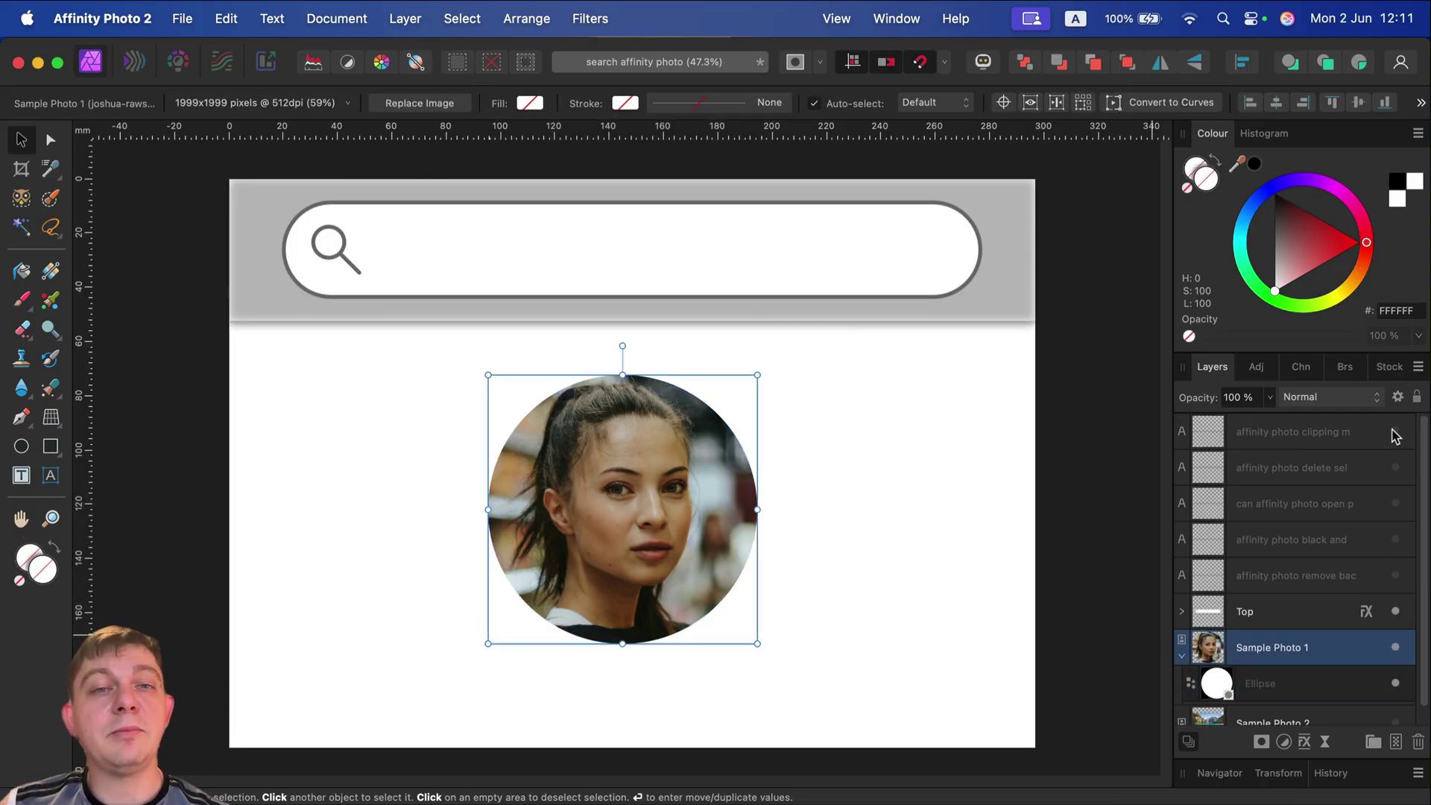